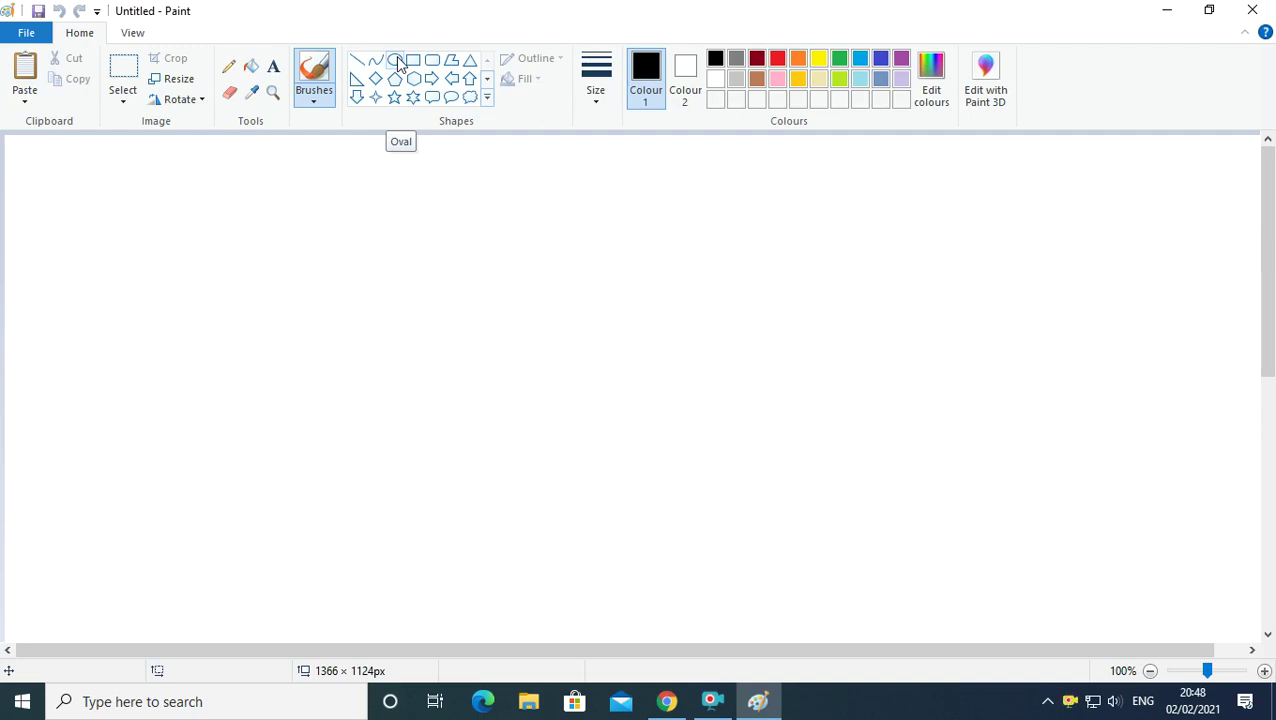
# Draw the shell spiral as three nested ovals, the outermost about 199 × 178 px, with a tiny curl inside the smallest one.
pyautogui.click(396, 61)
pyautogui.moveTo(655, 270)
pyautogui.mouseDown()
pyautogui.moveTo(803, 433)
pyautogui.moveTo(844, 437)
pyautogui.mouseUp()
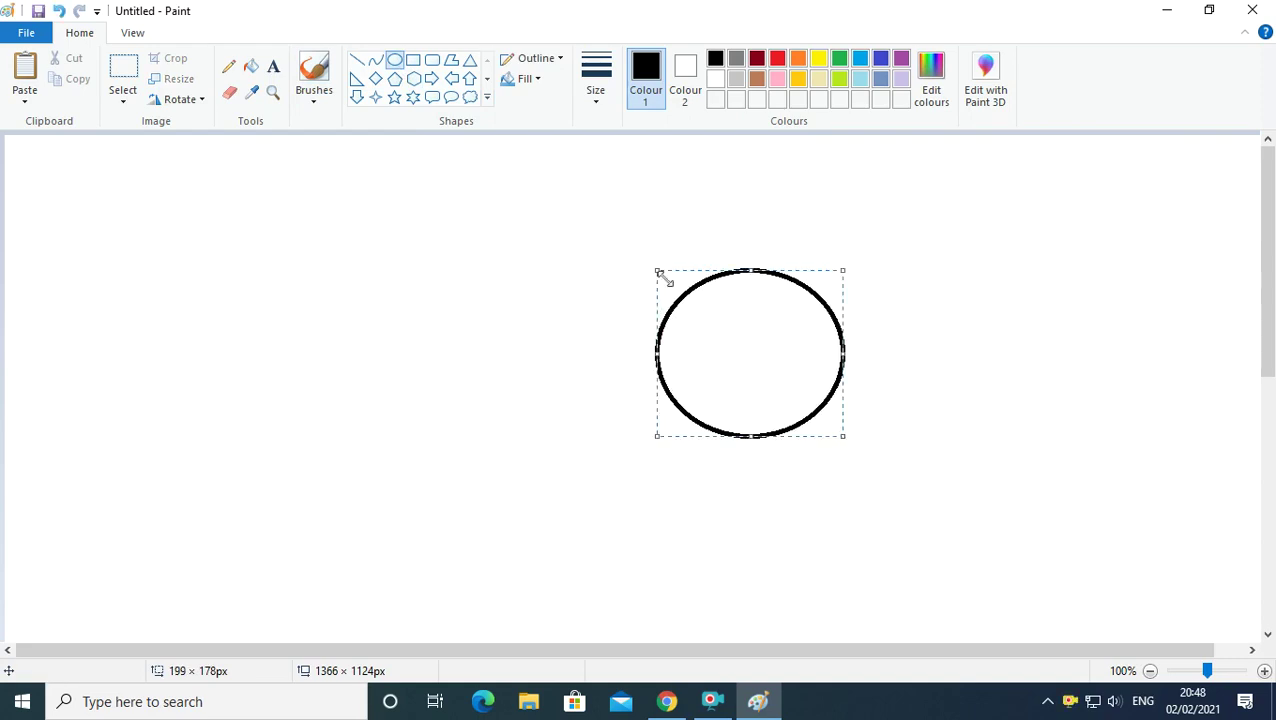
pyautogui.click(394, 60)
pyautogui.moveTo(713, 325); pyautogui.dragTo(833, 411)
pyautogui.click(383, 62)
pyautogui.click(394, 60)
pyautogui.moveTo(771, 361); pyautogui.dragTo(800, 384)
pyautogui.click(376, 61)
pyautogui.moveTo(794, 369); pyautogui.dragTo(792, 371)
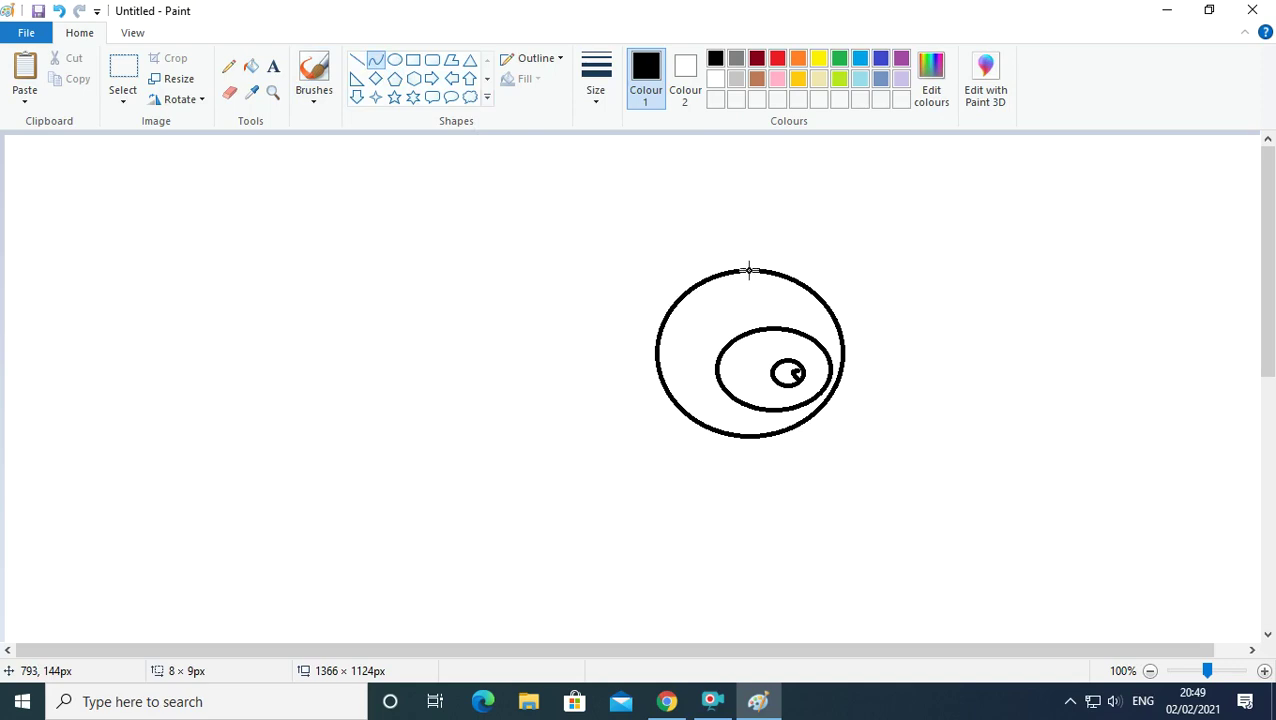
# Draw a curved shell back, about 209 × 158 px, bulging outward from the top of the outer oval, and erase its lower end.
pyautogui.moveTo(760, 270); pyautogui.dragTo(570, 400)
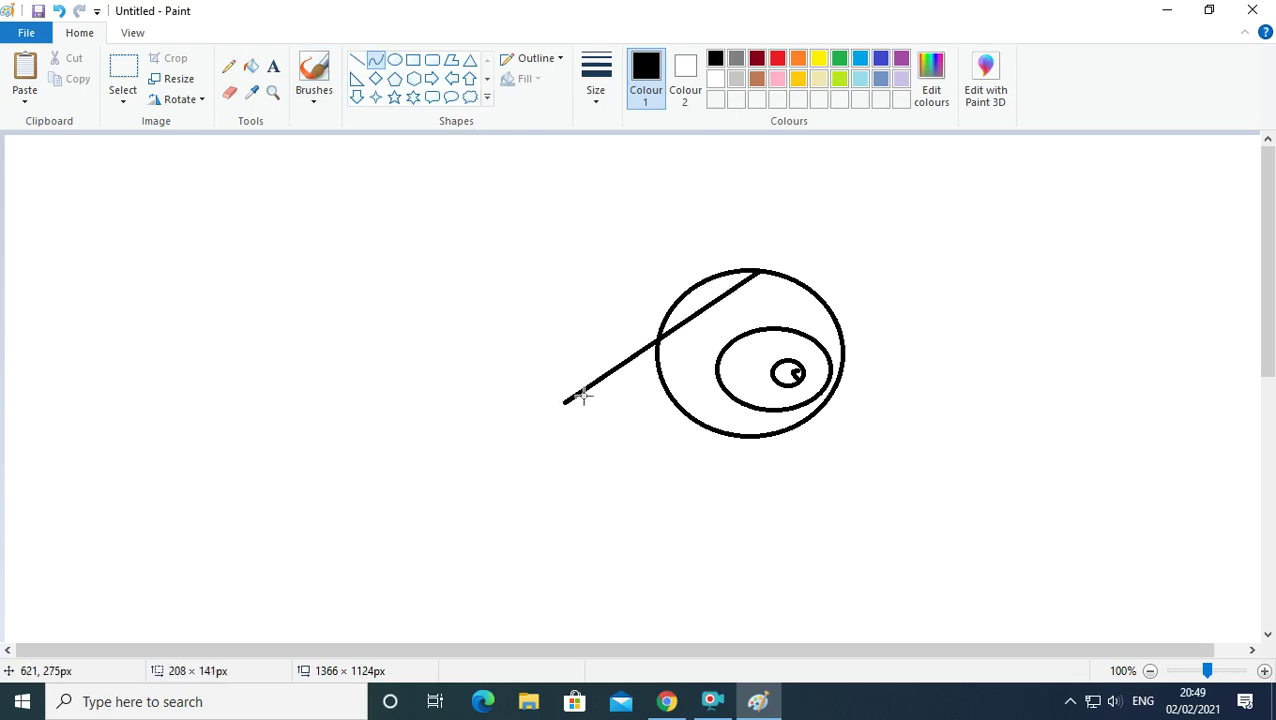
pyautogui.moveTo(675, 337); pyautogui.dragTo(657, 255)
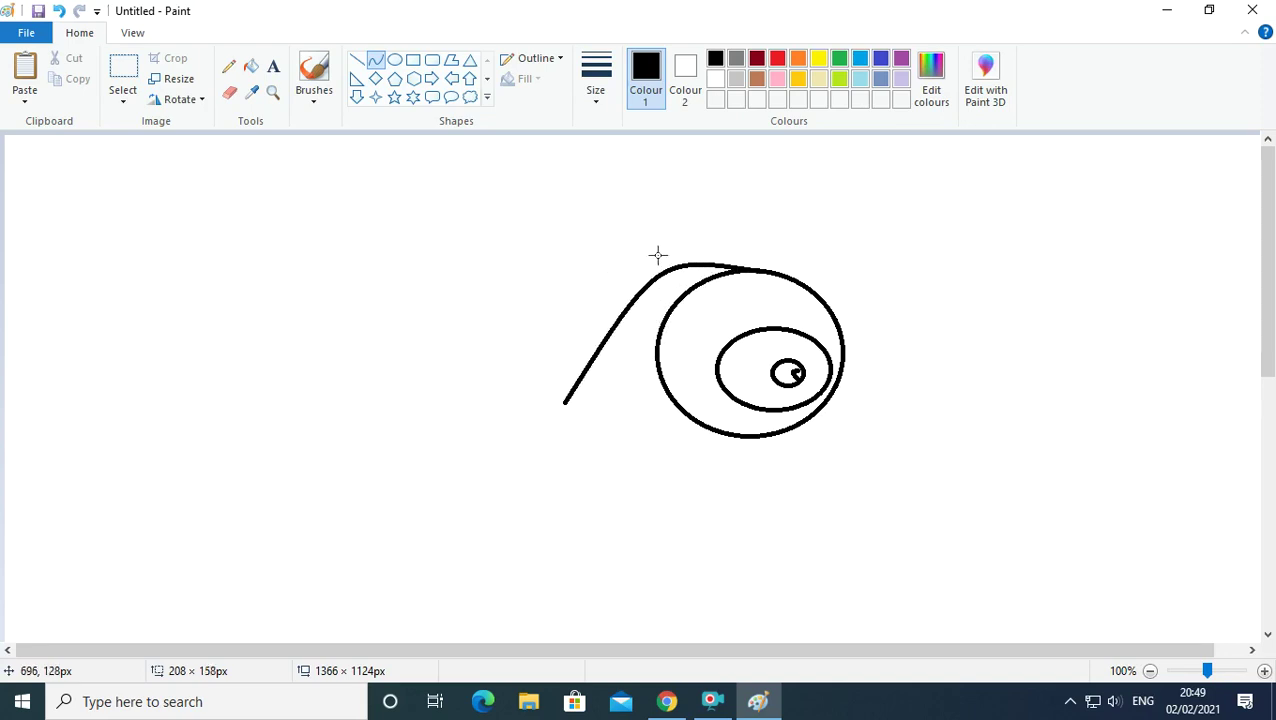
pyautogui.moveTo(619, 318); pyautogui.dragTo(564, 290)
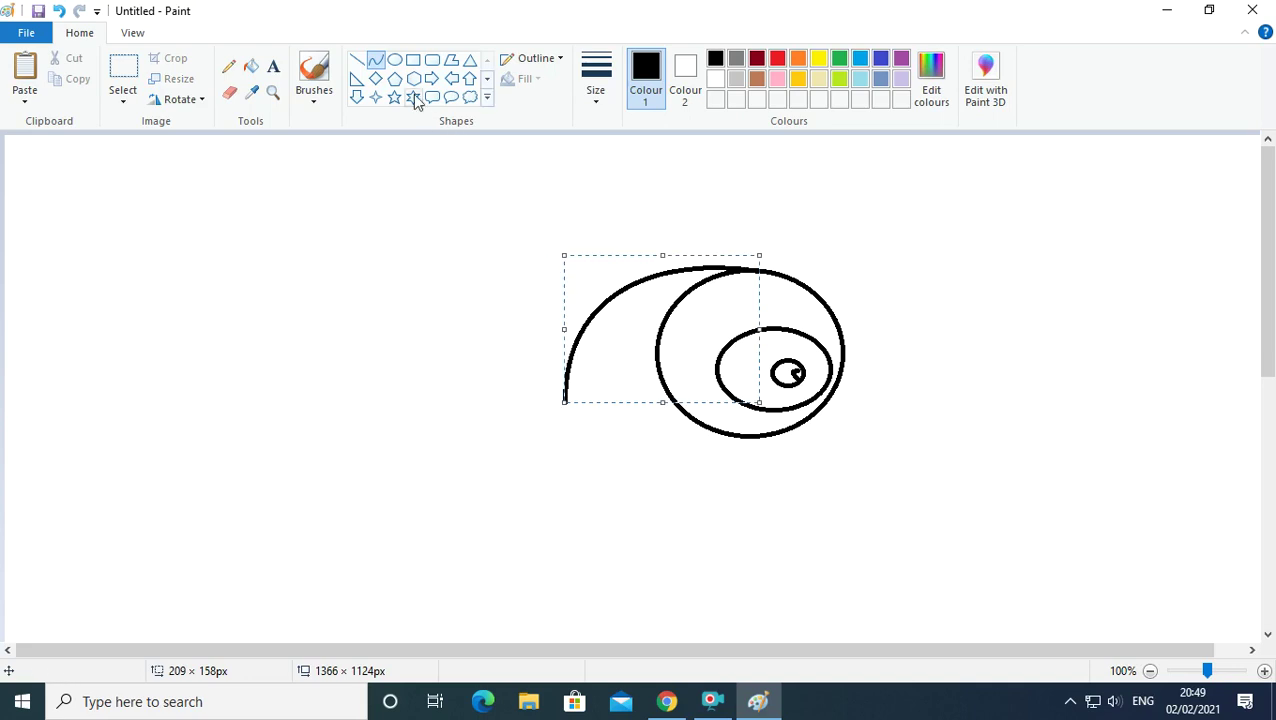
pyautogui.click(230, 93)
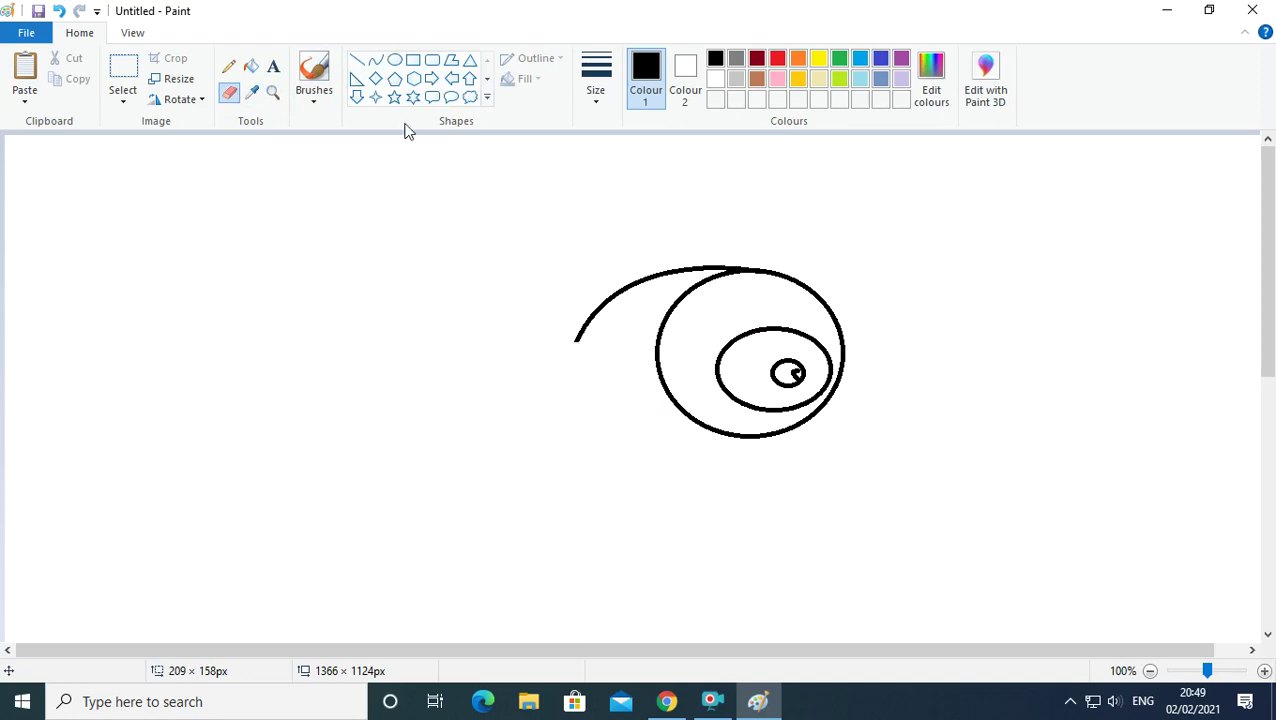
# Close the shell opening with a slightly bent curve, about 134 × 92 px, from the back's lower end to the outer oval's lower edge.
pyautogui.click(375, 61)
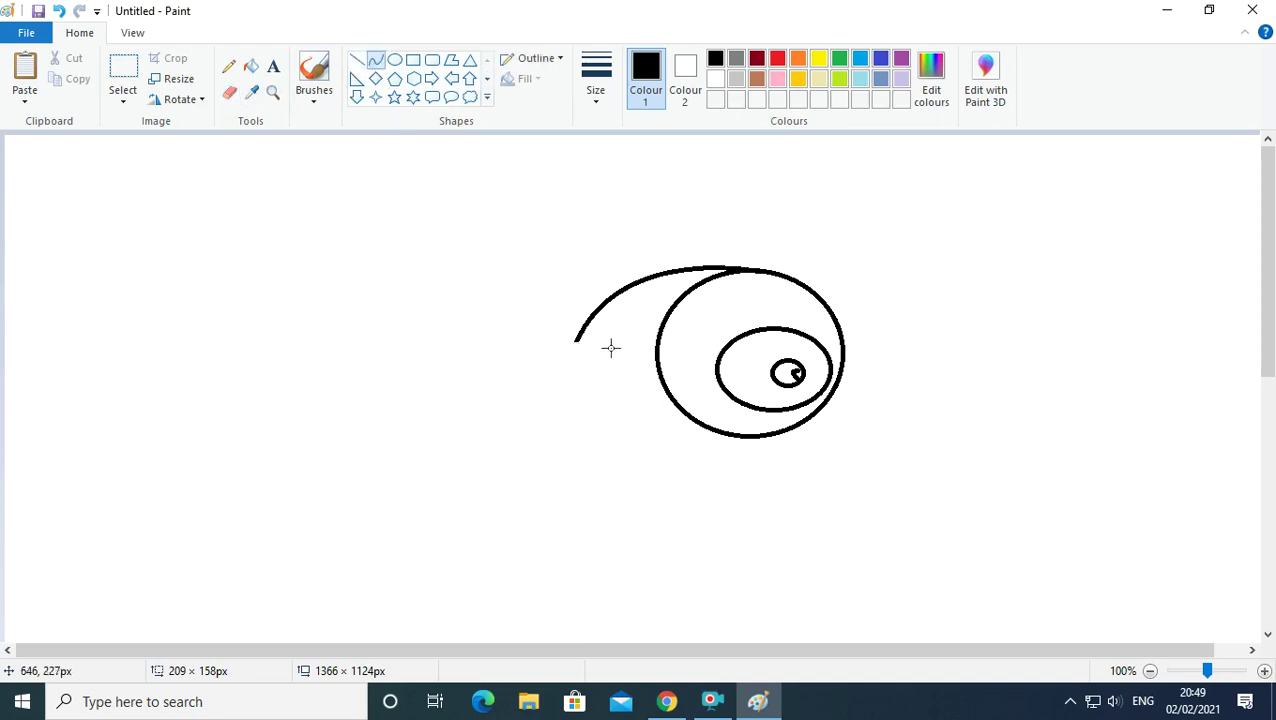
pyautogui.moveTo(576, 338); pyautogui.dragTo(701, 426)
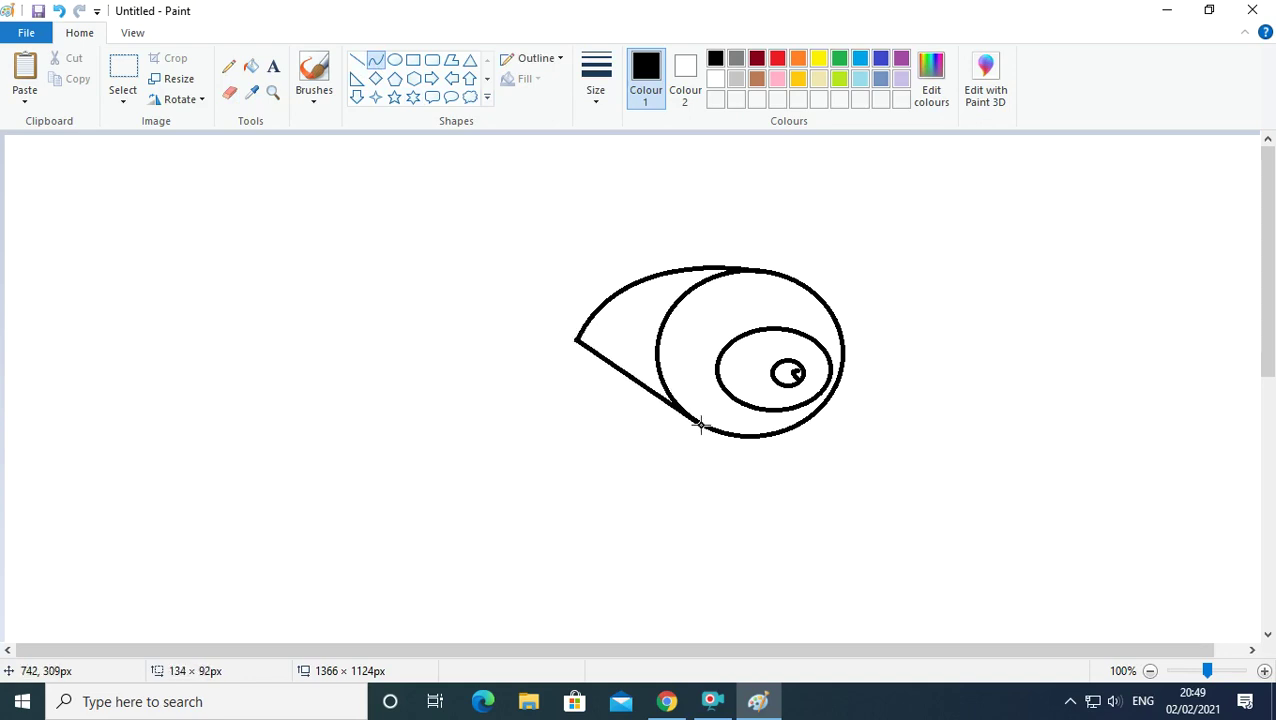
pyautogui.moveTo(636, 393)
pyautogui.mouseDown()
pyautogui.moveTo(652, 379)
pyautogui.moveTo(660, 390)
pyautogui.mouseUp()
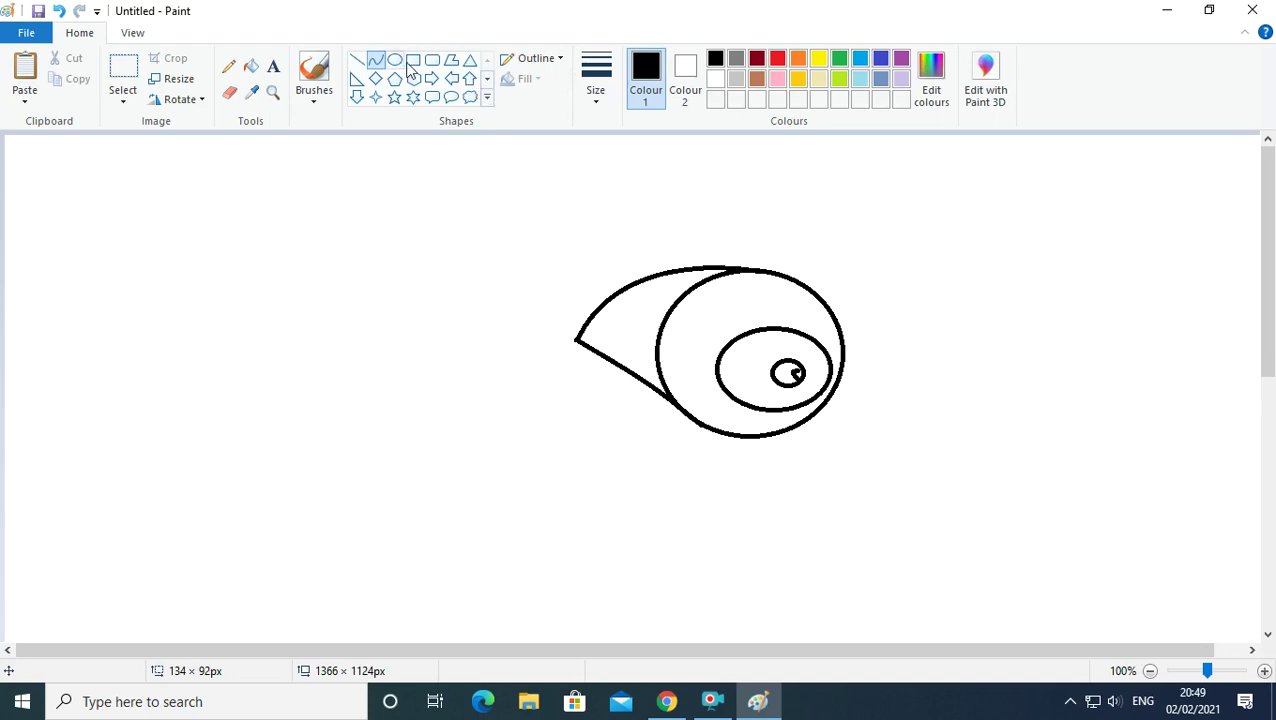
# Draw the first leg's upper segment below the shell opening with two bent curves, about 40 × 46 px and 72 × 32 px.
pyautogui.click(357, 61)
pyautogui.click(377, 62)
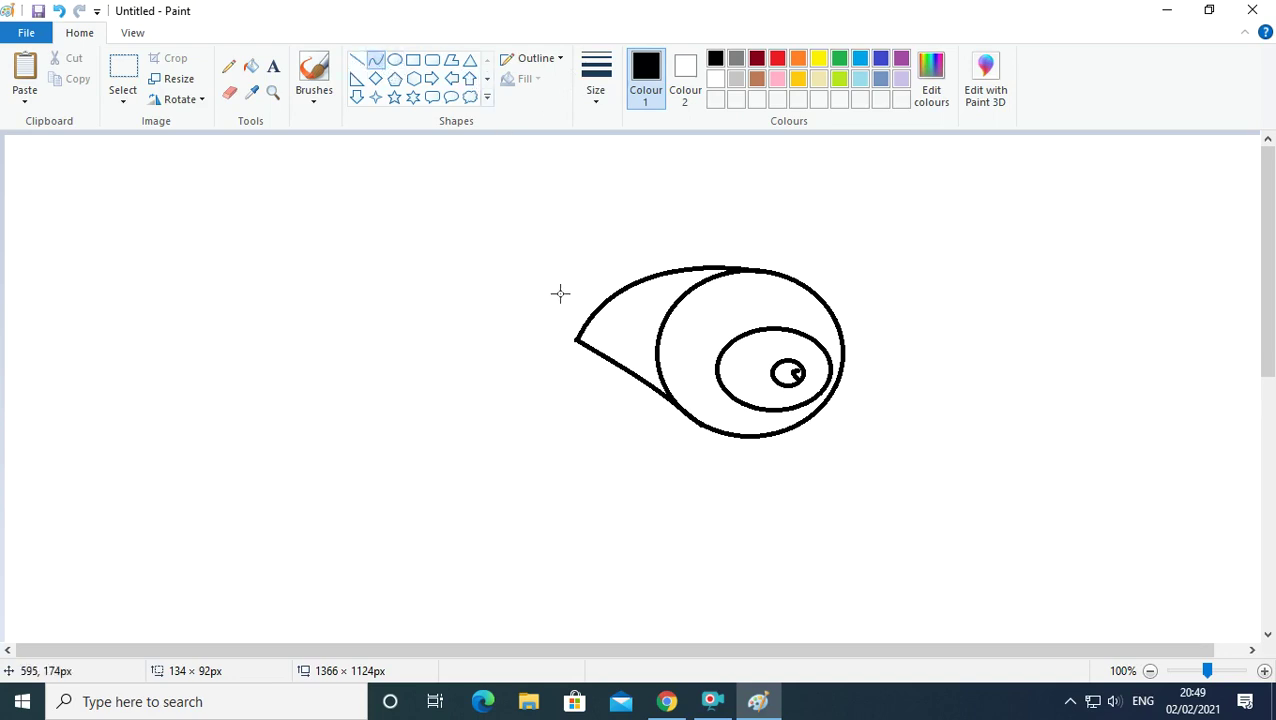
pyautogui.moveTo(641, 382); pyautogui.dragTo(612, 393)
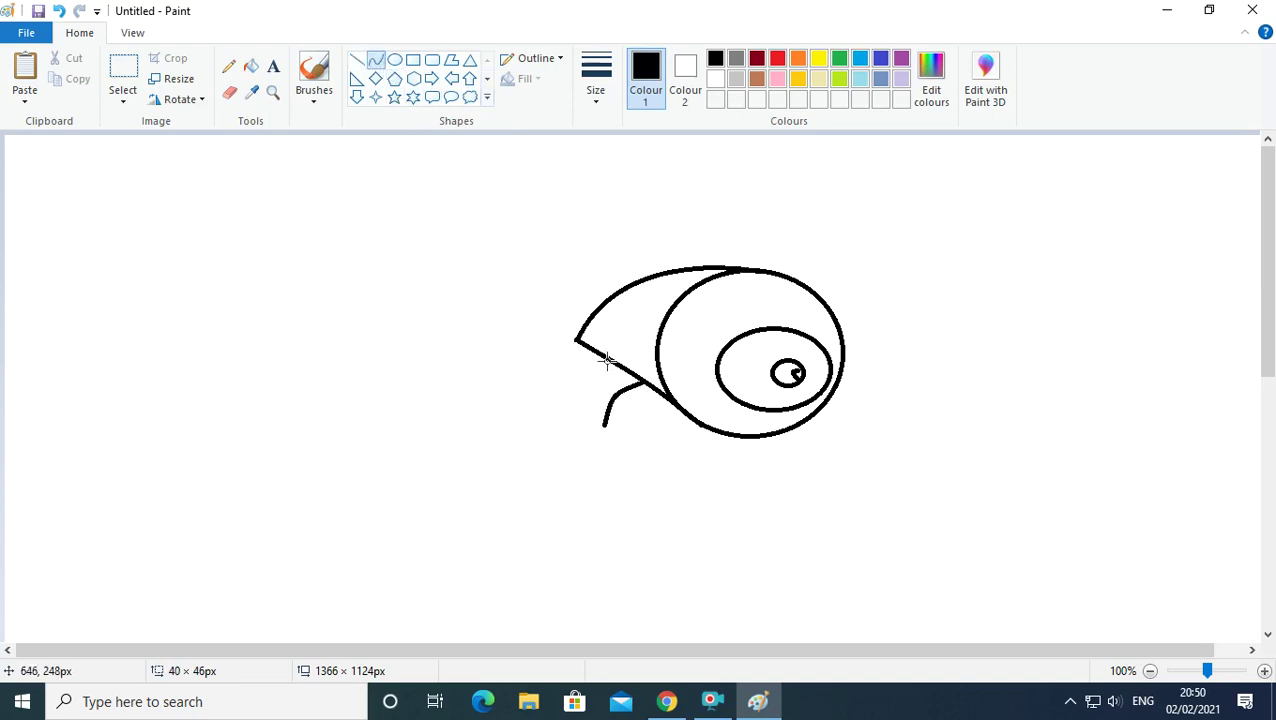
pyautogui.moveTo(669, 402); pyautogui.dragTo(624, 432)
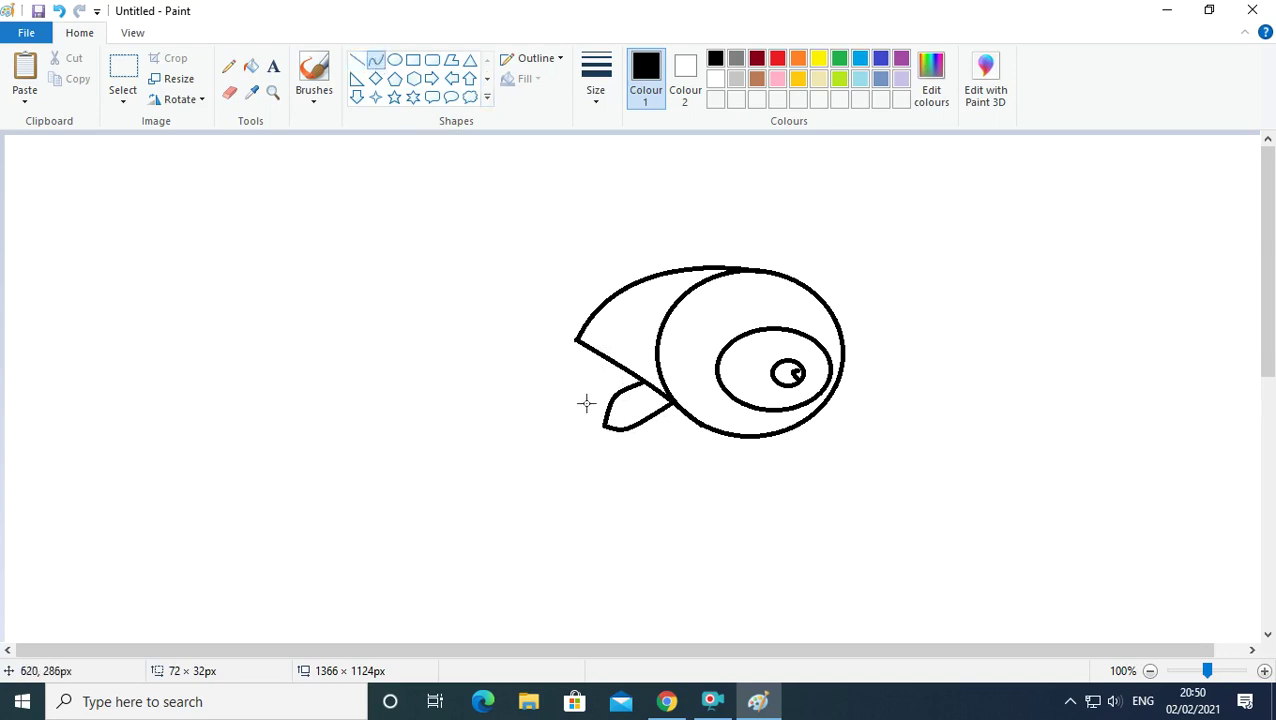
# Add a small angular joint at the lower end of the first leg's upper segment using short curves and a line.
pyautogui.moveTo(608, 411)
pyautogui.mouseDown()
pyautogui.moveTo(597, 430)
pyautogui.moveTo(608, 452)
pyautogui.moveTo(591, 425)
pyautogui.mouseUp()
pyautogui.click(360, 62)
pyautogui.click(376, 61)
pyautogui.moveTo(618, 432); pyautogui.dragTo(610, 447)
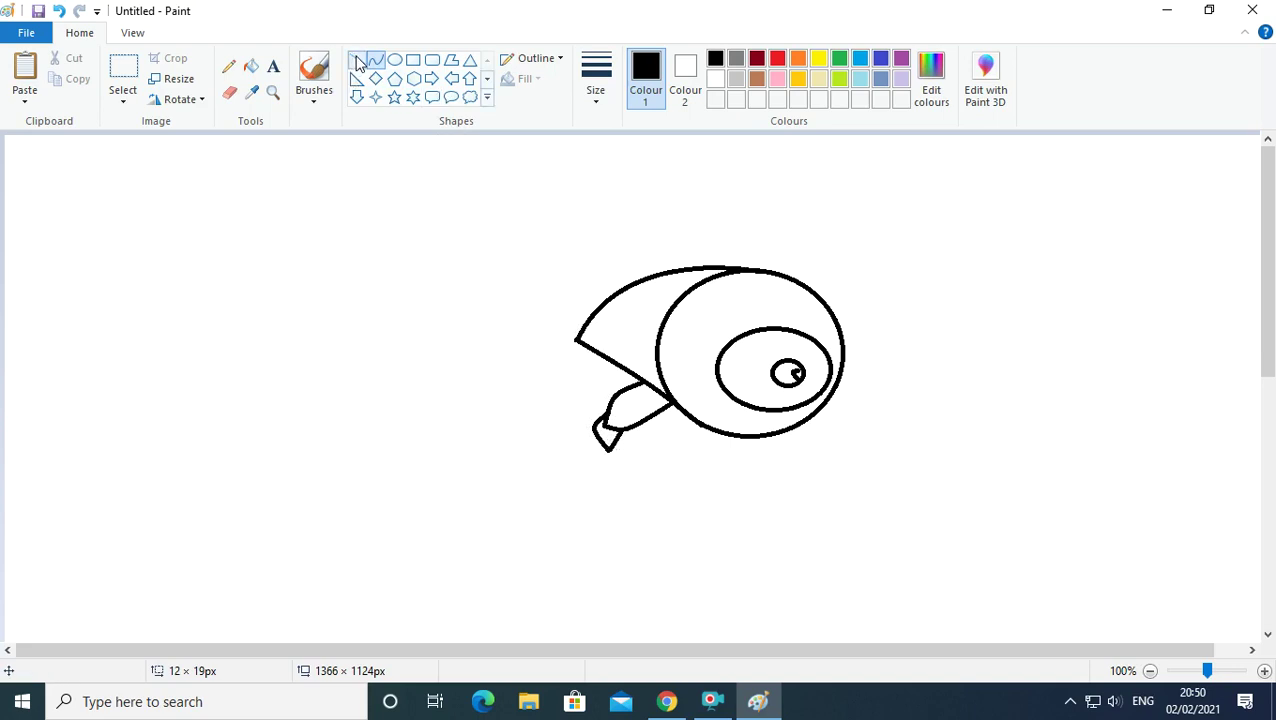
# Draw the first leg's bulging middle segment with curves about 60 × 49 px and 47 × 47 px, joining their free ends.
pyautogui.moveTo(596, 437); pyautogui.dragTo(604, 470)
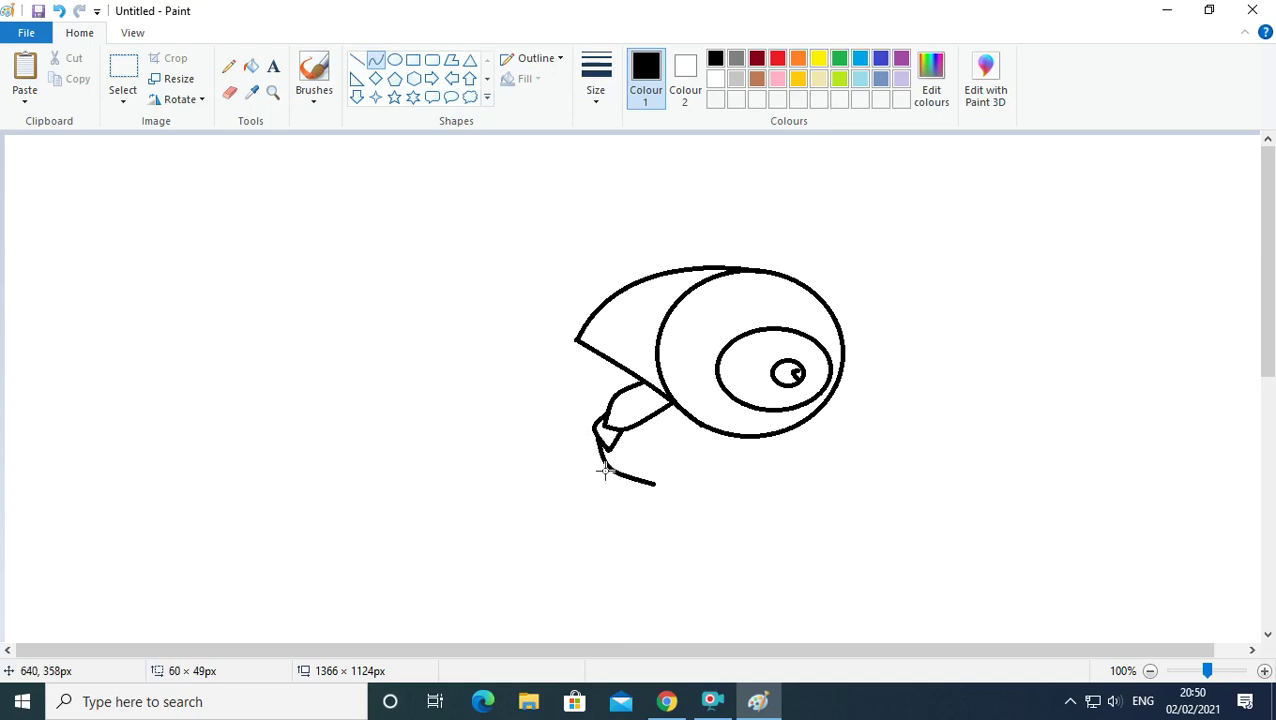
pyautogui.click(376, 62)
pyautogui.moveTo(624, 429); pyautogui.dragTo(654, 449)
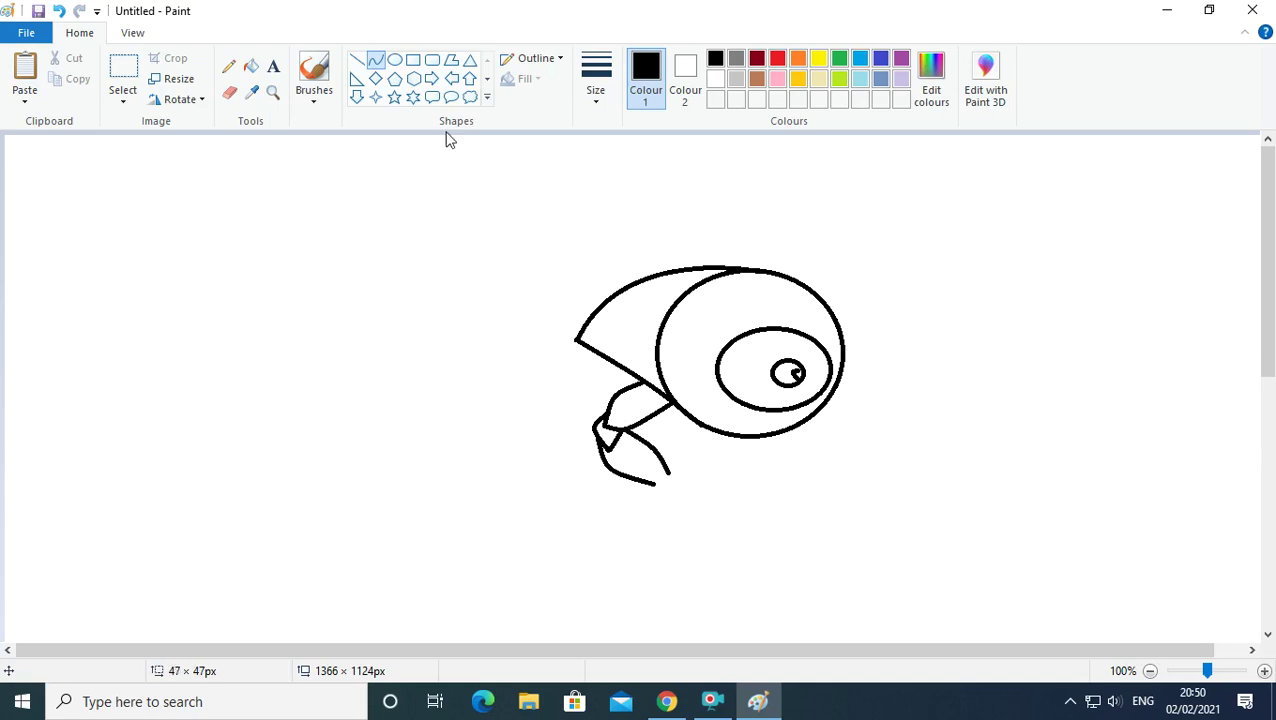
pyautogui.click(368, 63)
pyautogui.moveTo(656, 487)
pyautogui.mouseDown()
pyautogui.moveTo(712, 480)
pyautogui.moveTo(665, 479)
pyautogui.moveTo(670, 470)
pyautogui.mouseUp()
# Add a narrow closed segment to the end of the first leg, using curves about 59 × 13 px and 64 × 17 px.
pyautogui.click(356, 62)
pyautogui.click(376, 64)
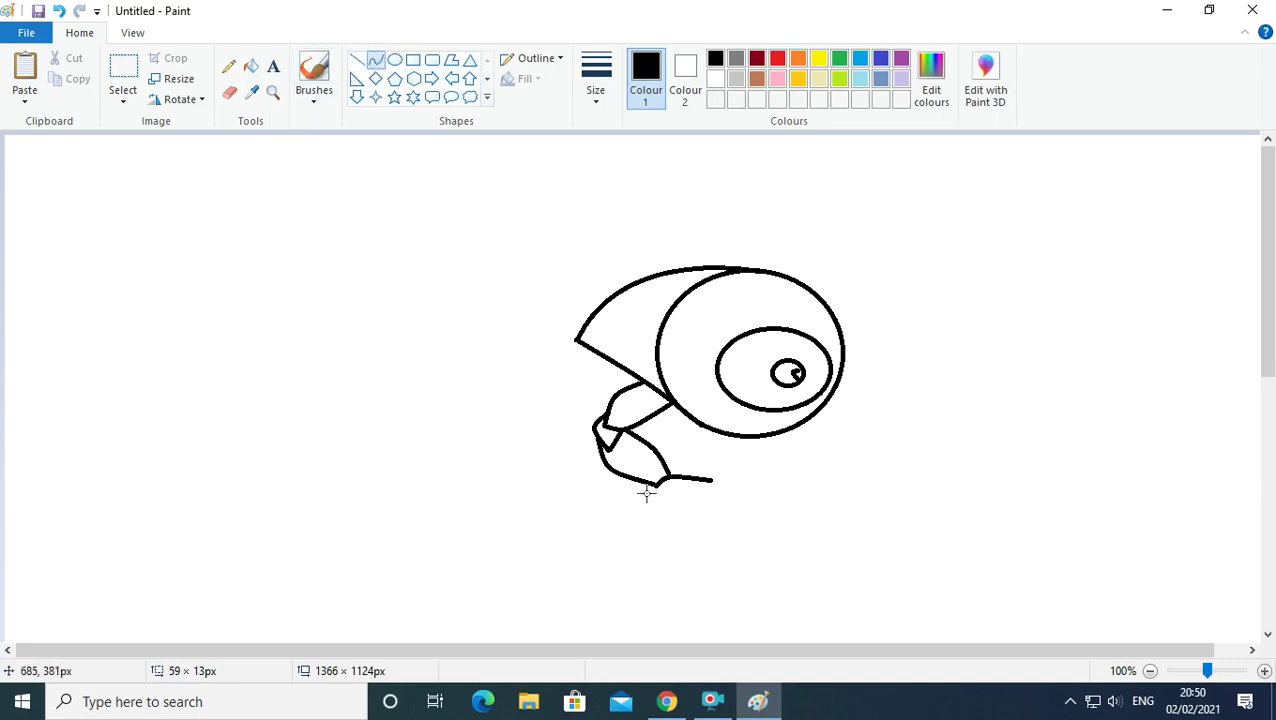
pyautogui.moveTo(654, 485); pyautogui.dragTo(711, 494)
# Finish the first leg with a pointed, upward-bent tip made of two curves, about 71 × 9 px and 75 × 21 px.
pyautogui.click(360, 62)
pyautogui.click(375, 61)
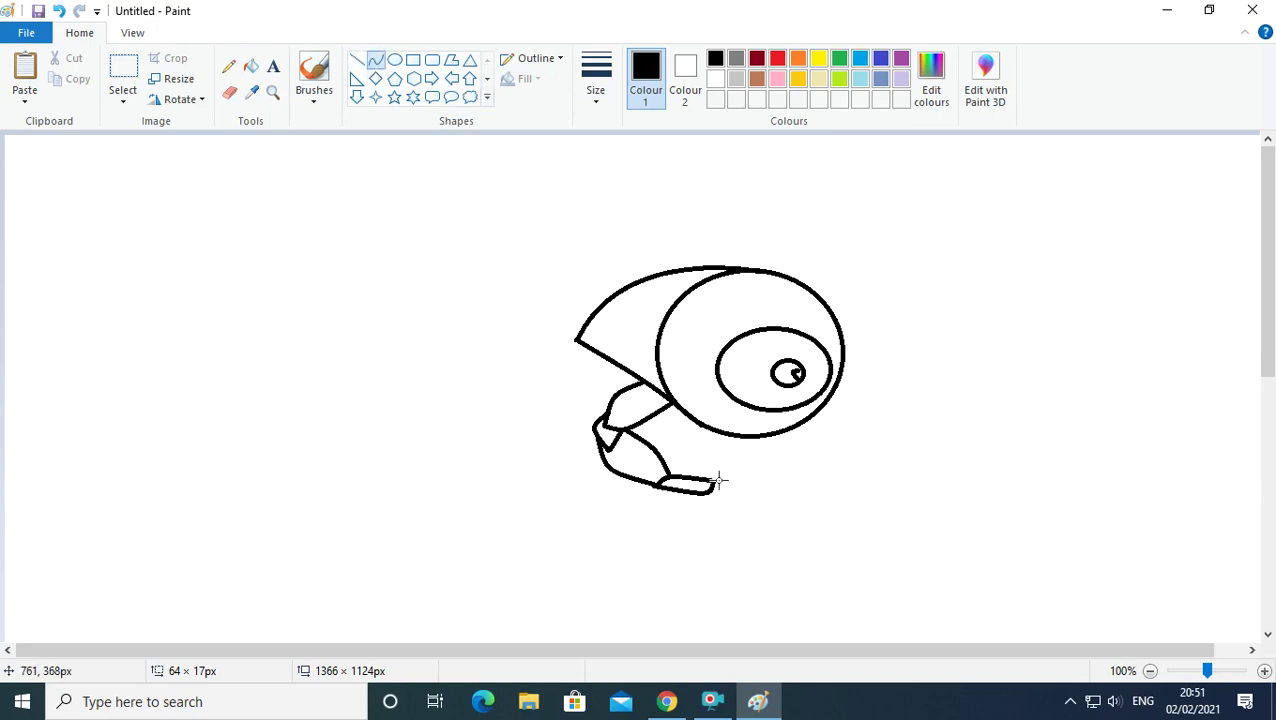
pyautogui.moveTo(714, 486); pyautogui.dragTo(759, 487)
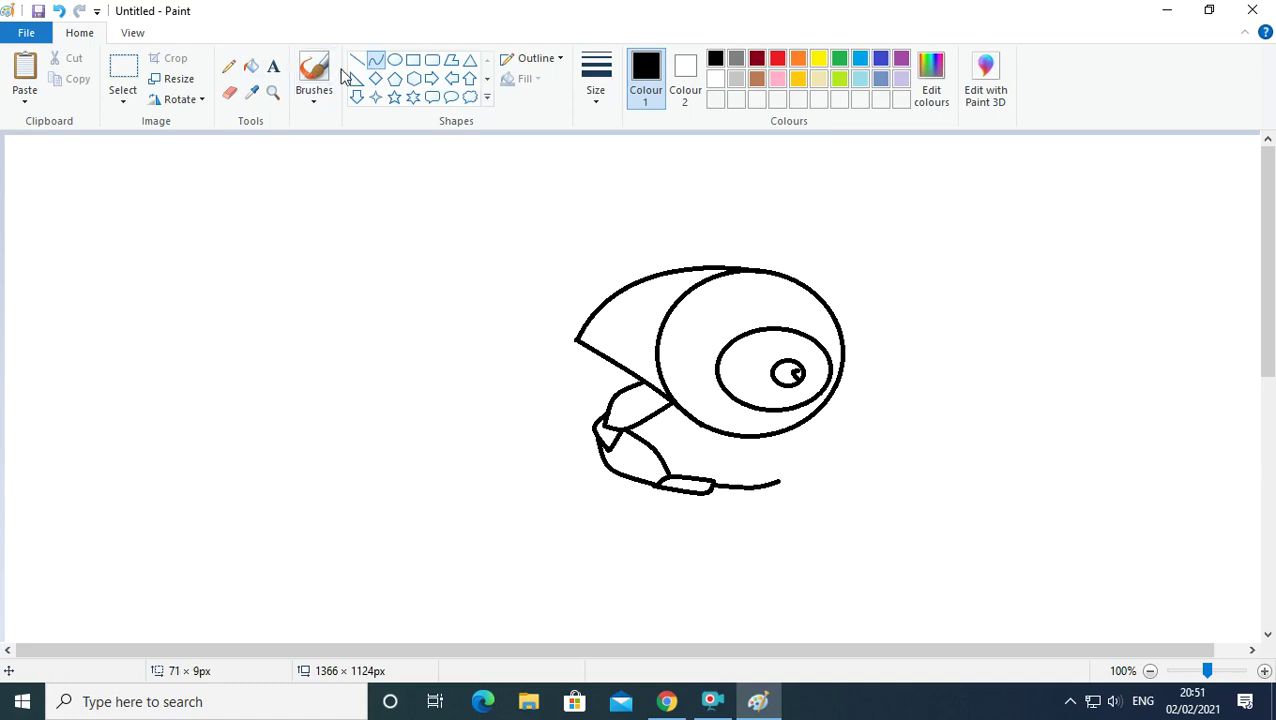
pyautogui.moveTo(713, 497)
pyautogui.mouseDown()
pyautogui.moveTo(780, 484)
pyautogui.moveTo(758, 502)
pyautogui.mouseUp()
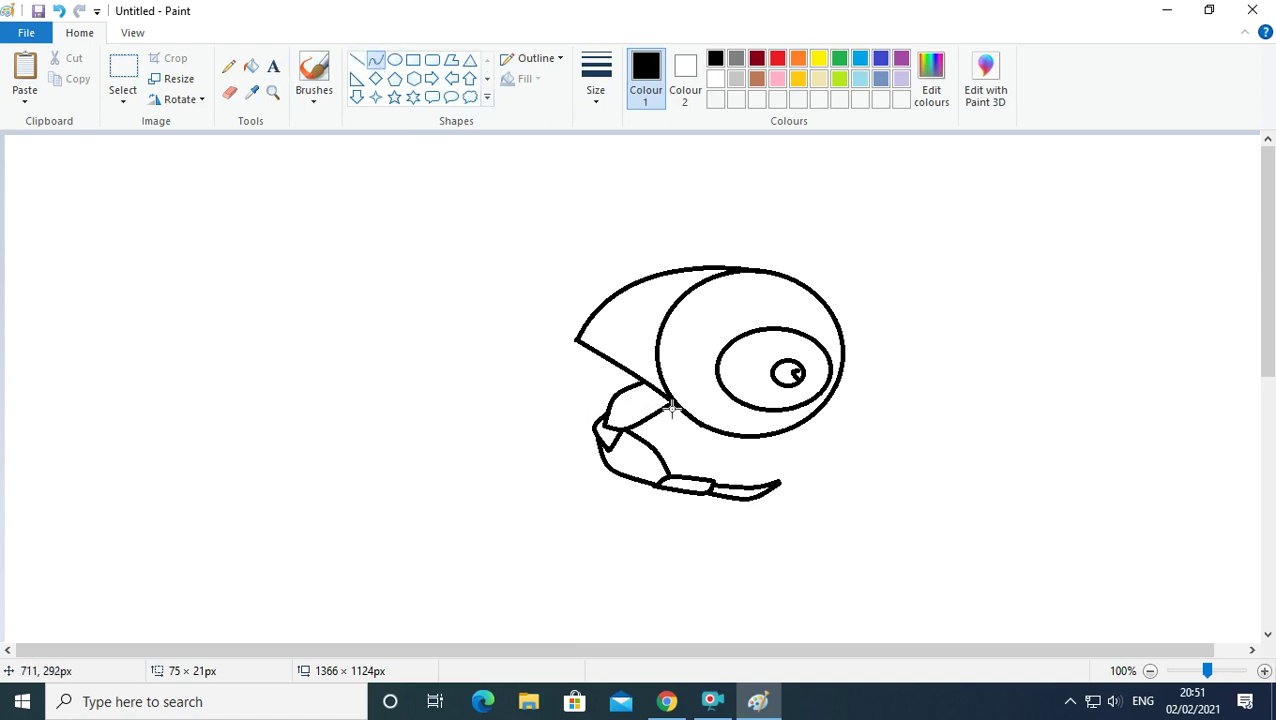
# Draw the second leg's short upper segment under the outer oval, with a bent curve about 29 × 38 px and a short closing edge.
pyautogui.moveTo(663, 413); pyautogui.dragTo(671, 445)
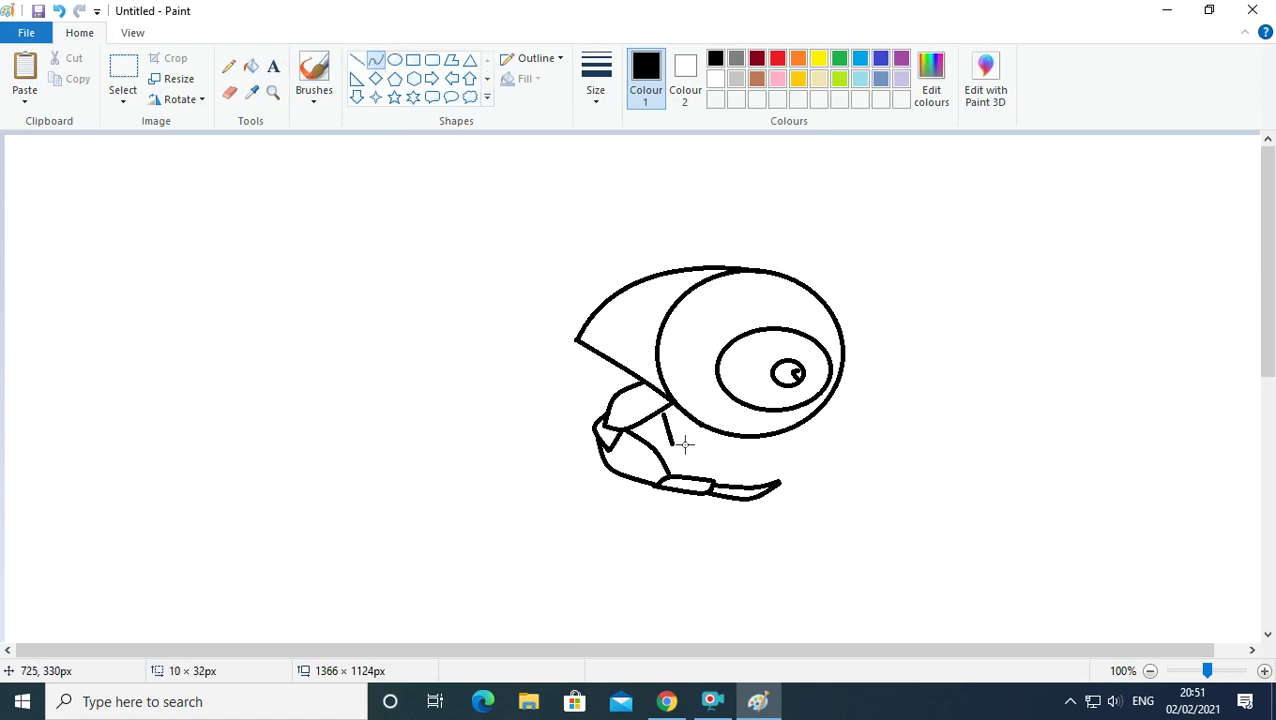
pyautogui.hotkey('ctrl', 'z')
pyautogui.moveTo(668, 405); pyautogui.dragTo(660, 430)
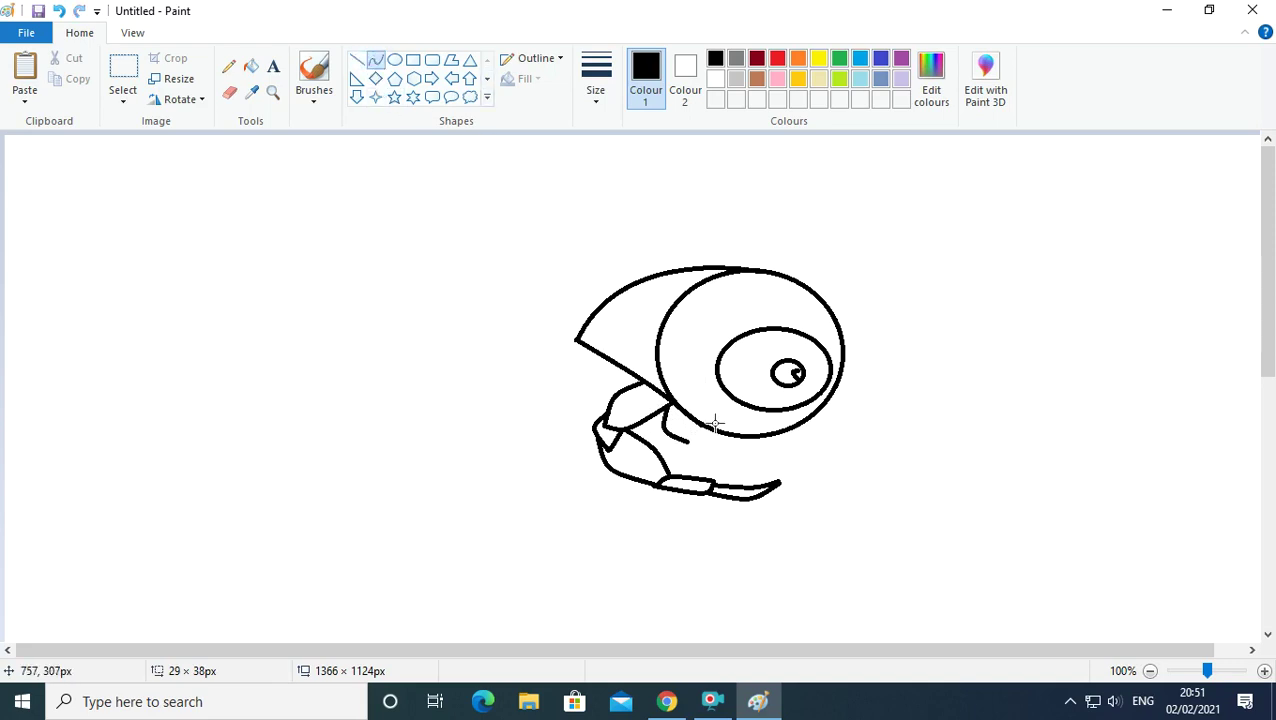
pyautogui.moveTo(703, 424)
pyautogui.mouseDown()
pyautogui.moveTo(688, 442)
pyautogui.moveTo(706, 440)
pyautogui.mouseUp()
# Add the second leg's middle segment with two bent curves, about 47 × 38 px and 36 × 39 px, and close its end.
pyautogui.click(357, 62)
pyautogui.click(375, 61)
pyautogui.moveTo(684, 441)
pyautogui.mouseDown()
pyautogui.moveTo(724, 478)
pyautogui.moveTo(686, 450)
pyautogui.moveTo(692, 462)
pyautogui.mouseUp()
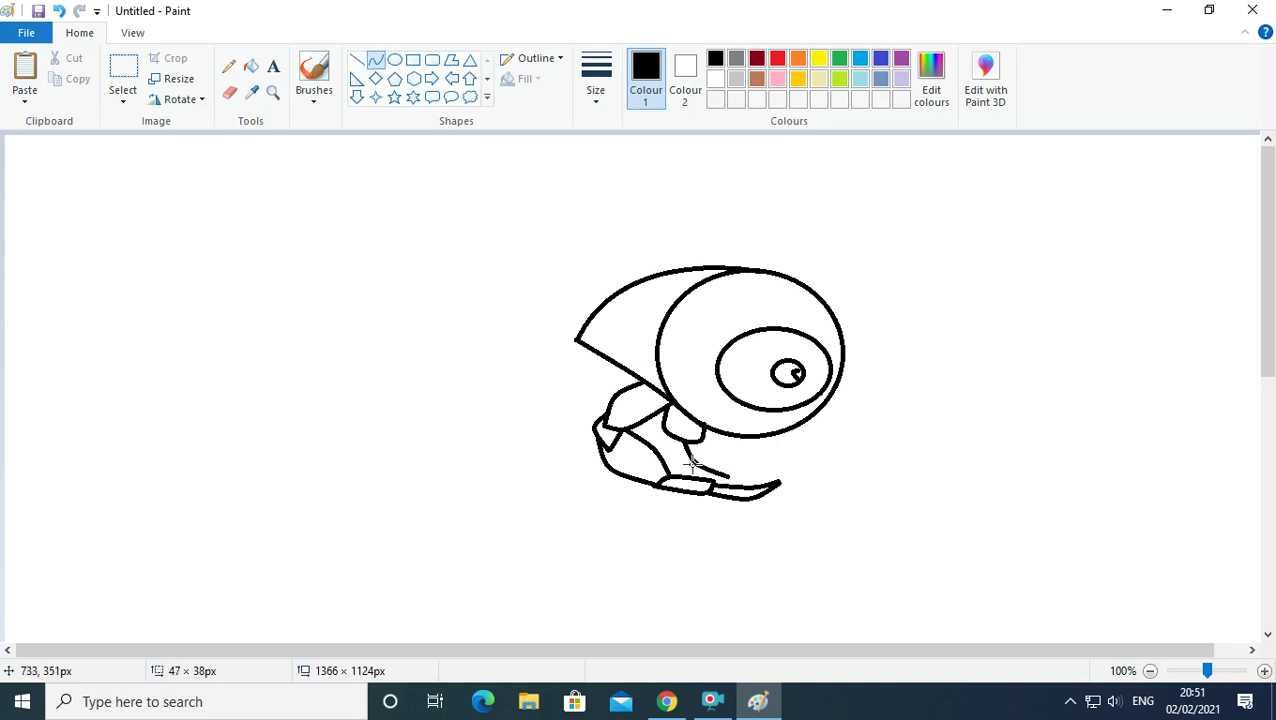
pyautogui.click(357, 61)
pyautogui.click(375, 62)
pyautogui.moveTo(710, 437); pyautogui.dragTo(725, 463)
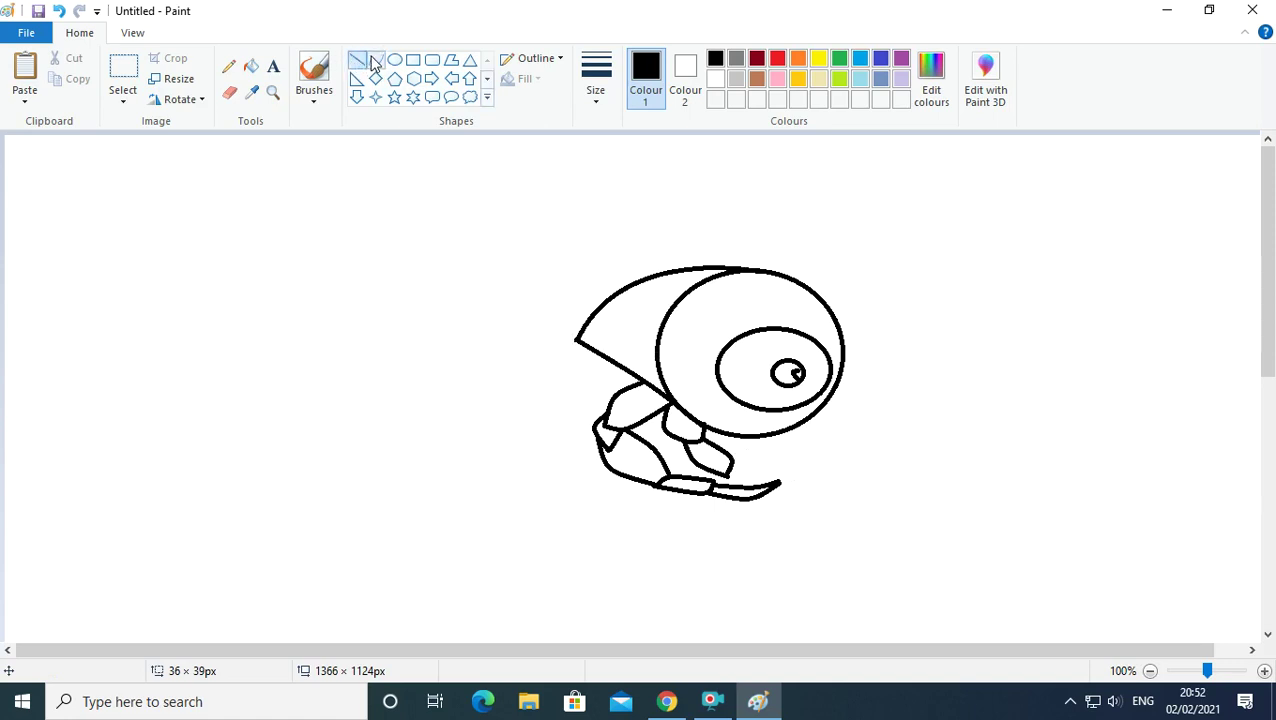
# Finish the second leg with a long pointed tip made of two curves, about 91 × 14 px and 99 × 31 px.
pyautogui.moveTo(733, 462); pyautogui.dragTo(818, 451)
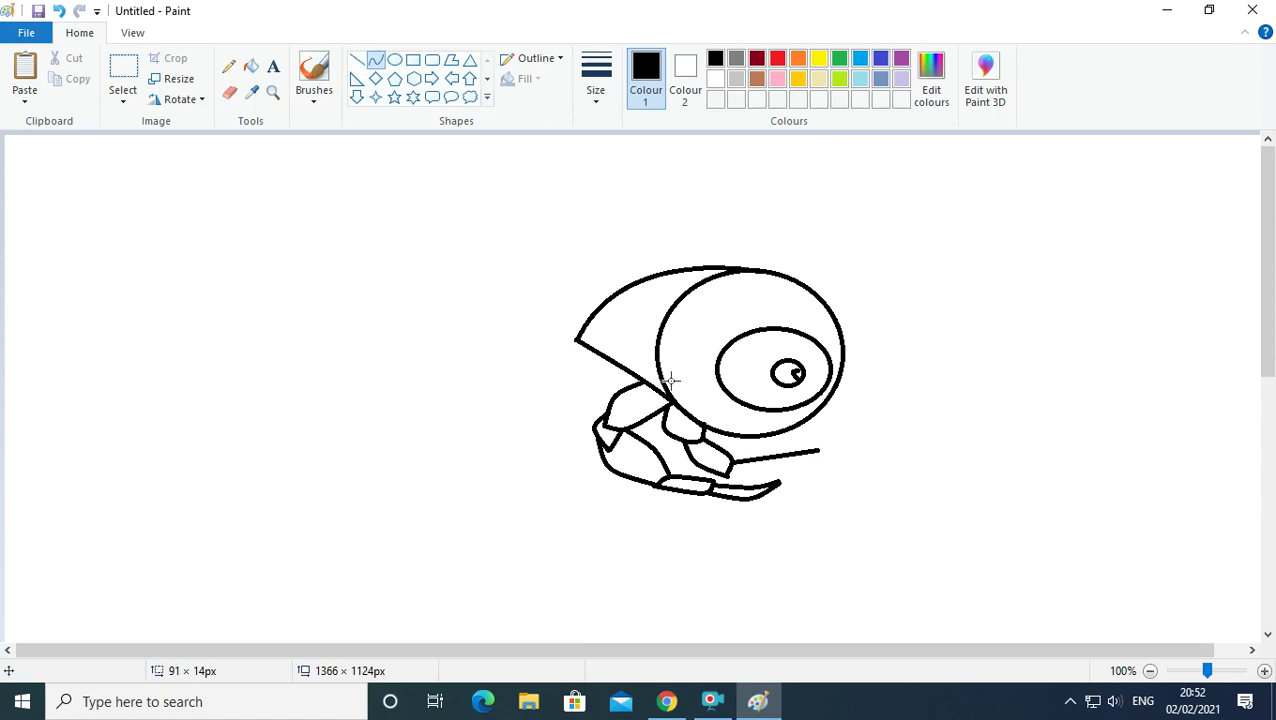
pyautogui.click(357, 62)
pyautogui.click(376, 64)
pyautogui.moveTo(721, 477)
pyautogui.mouseDown()
pyautogui.moveTo(806, 474)
pyautogui.moveTo(822, 451)
pyautogui.moveTo(768, 480)
pyautogui.moveTo(779, 484)
pyautogui.mouseUp()
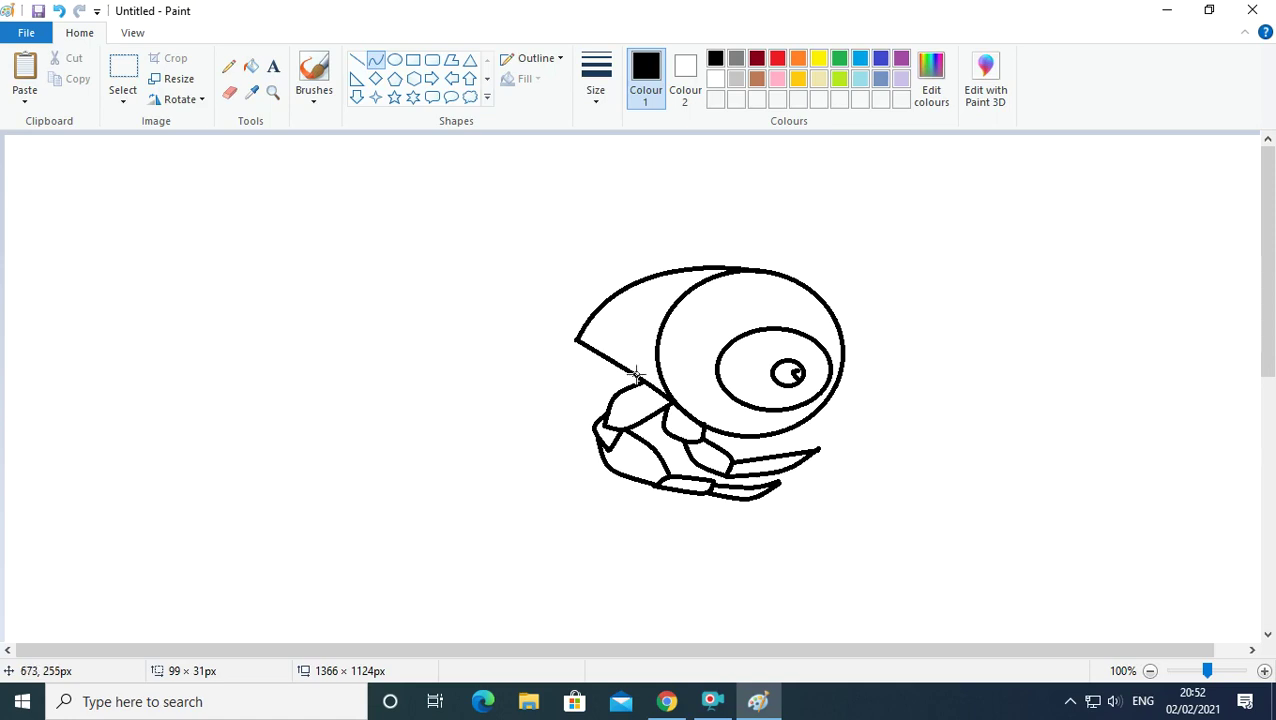
pyautogui.click(356, 63)
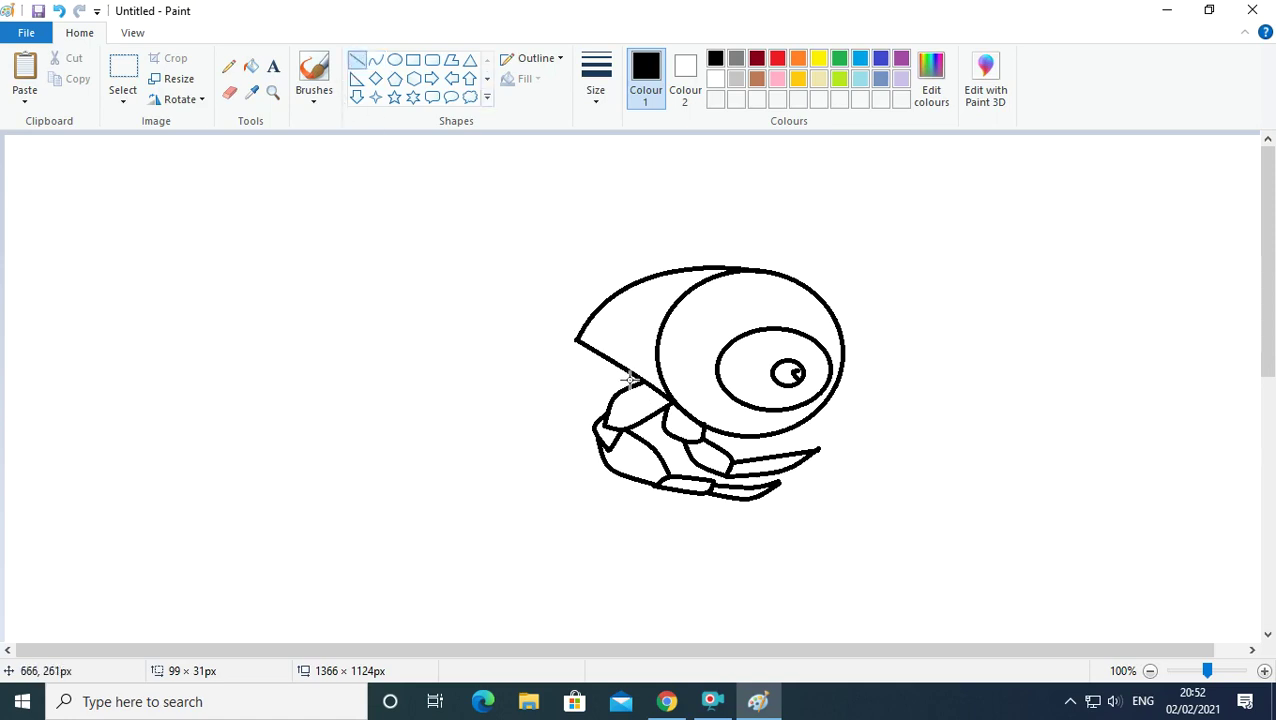
pyautogui.moveTo(634, 373); pyautogui.dragTo(573, 388)
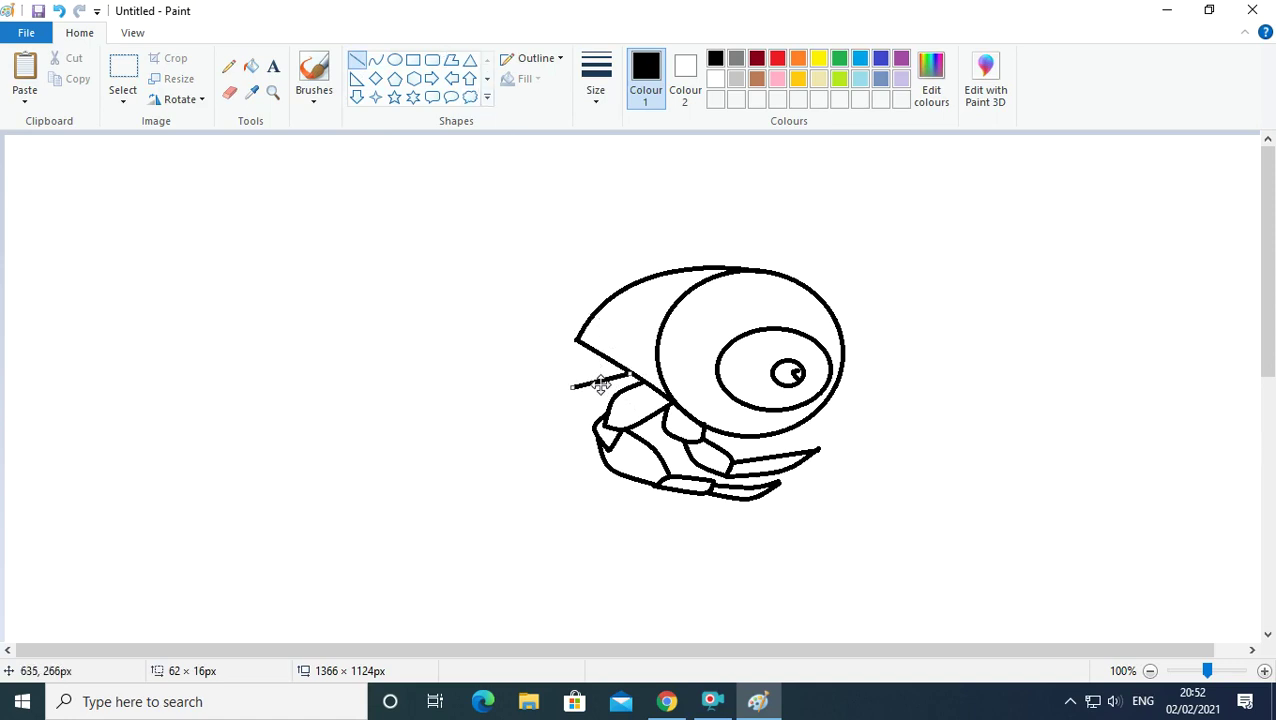
pyautogui.hotkey('ctrl', 'z')
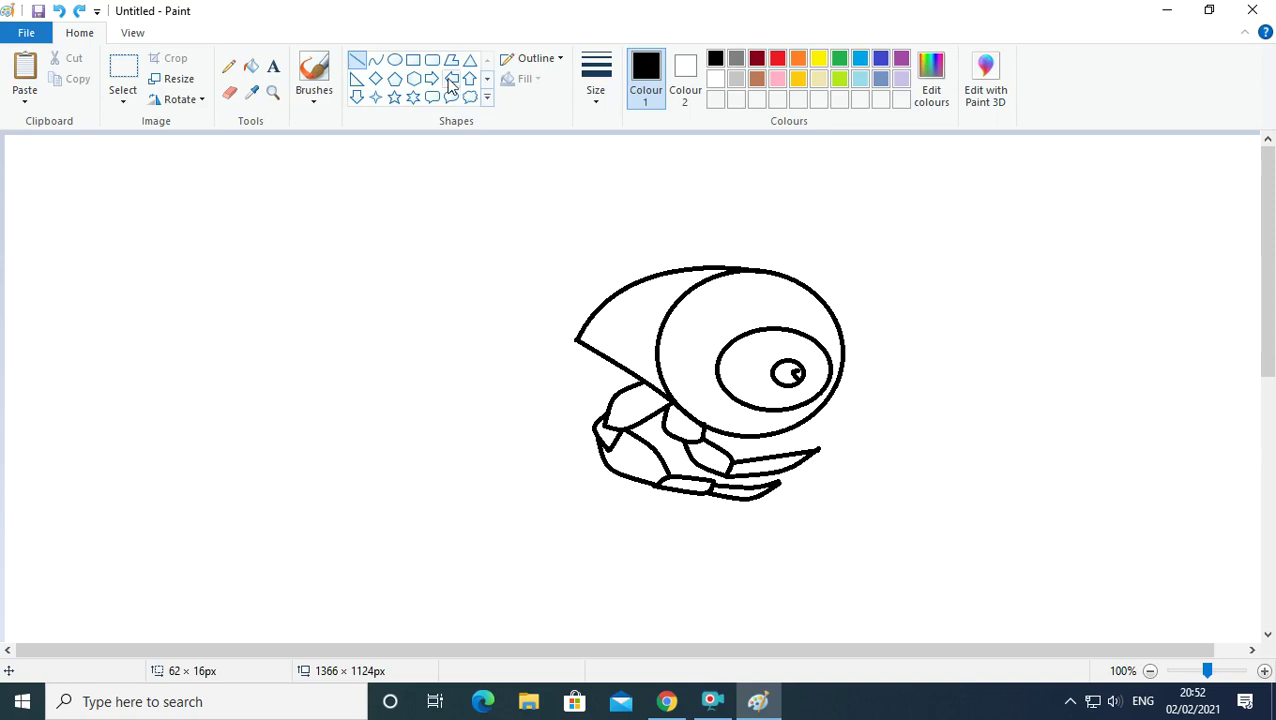
# Draw the large claw's outer edge from the shell opening with two bent curves, about 98 × 50 px and 49 × 71 px.
pyautogui.click(375, 60)
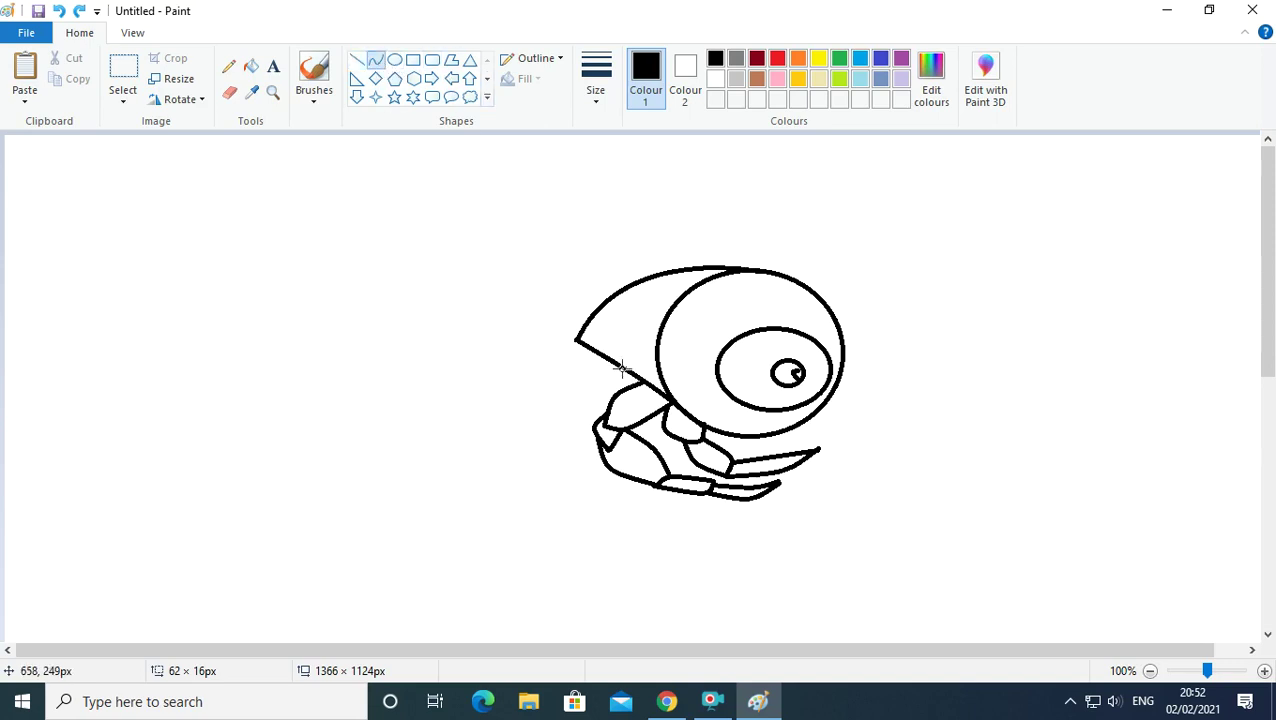
pyautogui.moveTo(628, 372); pyautogui.dragTo(544, 373)
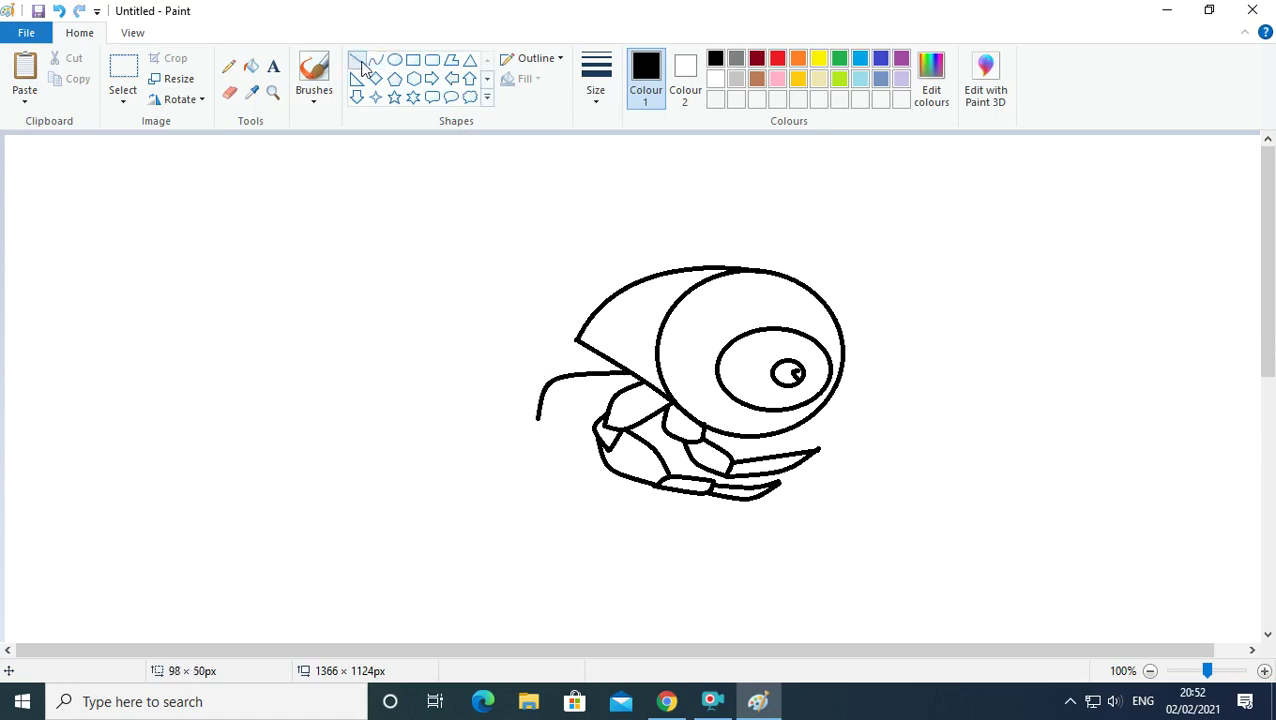
pyautogui.moveTo(537, 416); pyautogui.dragTo(540, 462)
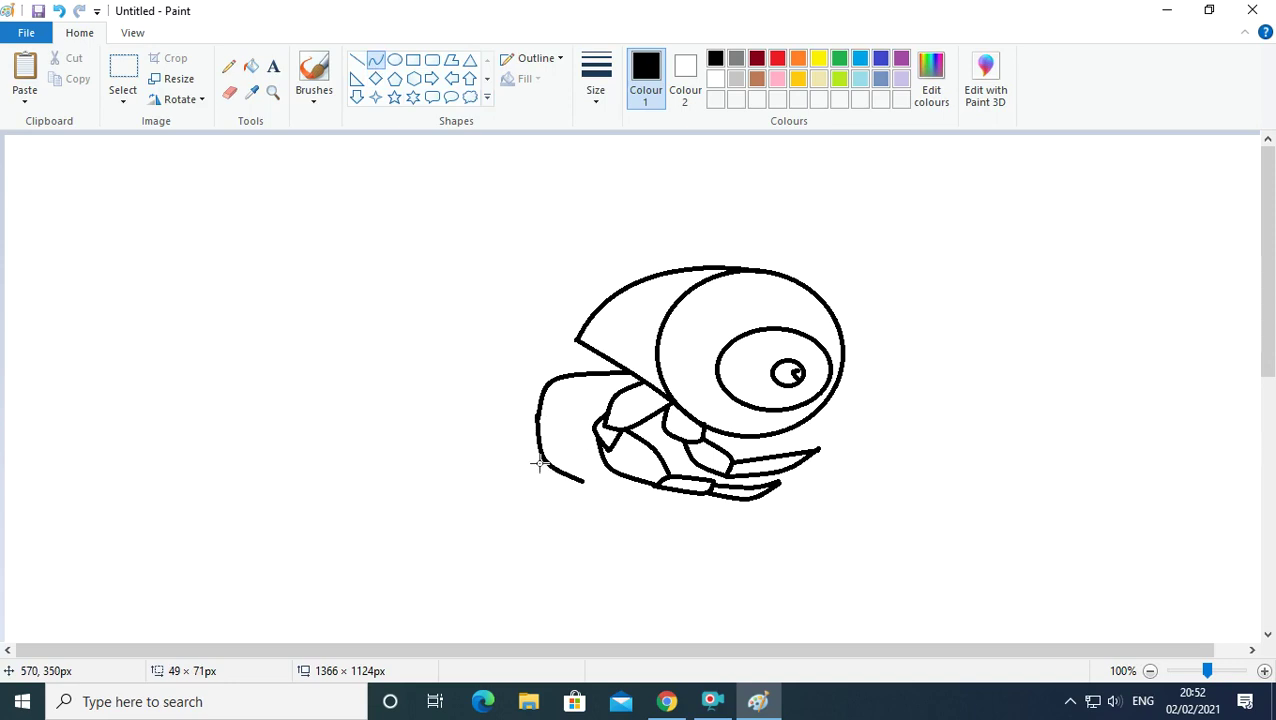
# Form the large claw's notched tip with short curves and connect it to the first leg with a line about 16 × 15 px.
pyautogui.click(375, 62)
pyautogui.moveTo(582, 484); pyautogui.dragTo(580, 452)
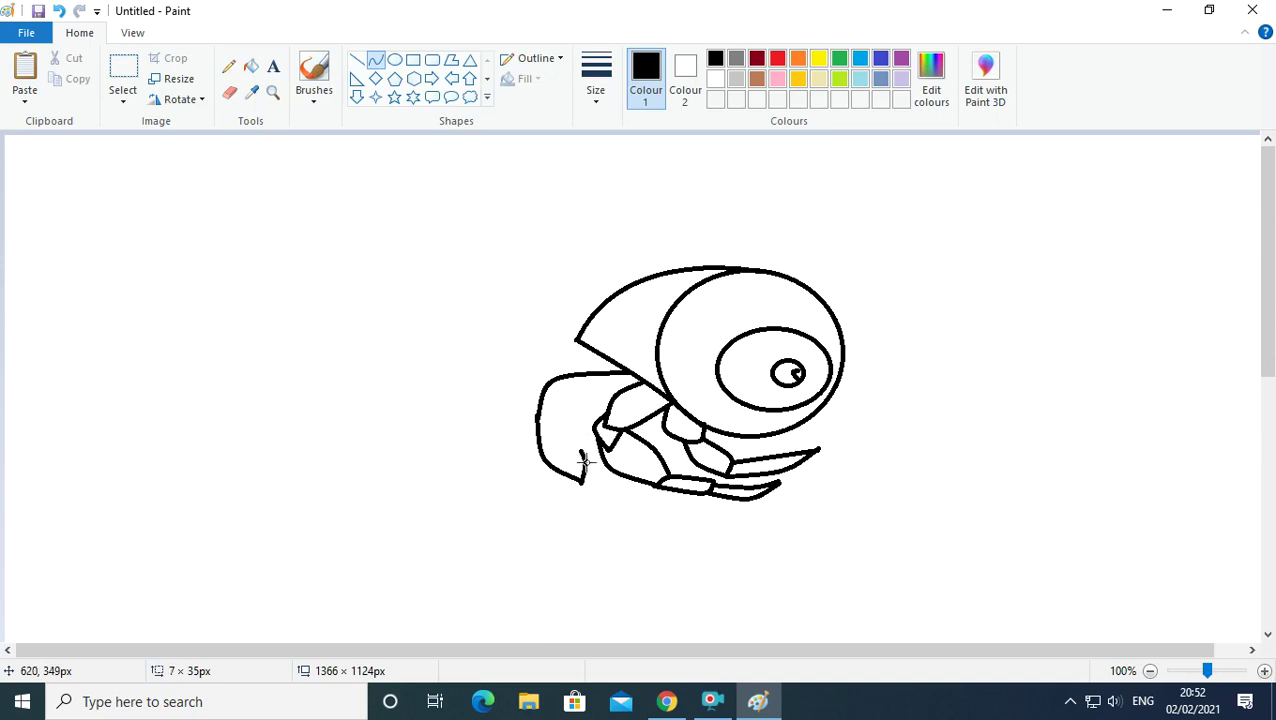
pyautogui.click(358, 61)
pyautogui.click(375, 61)
pyautogui.moveTo(583, 465); pyautogui.dragTo(588, 478)
pyautogui.click(357, 61)
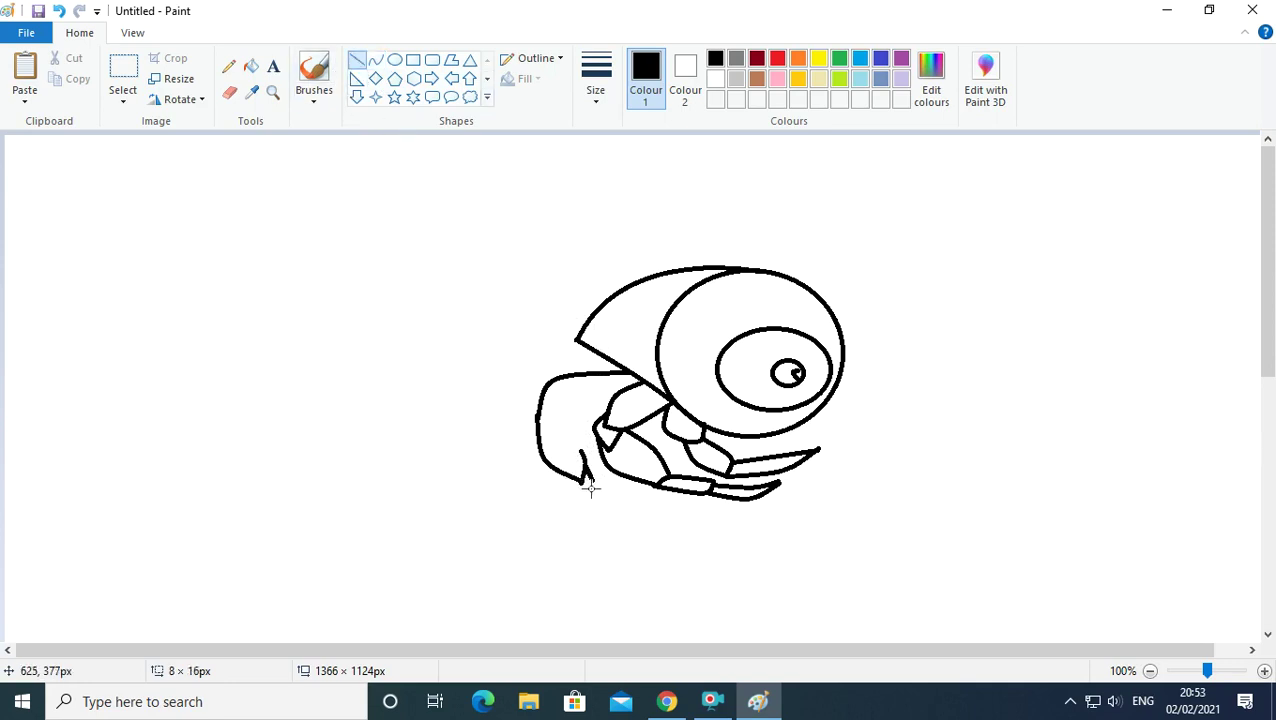
pyautogui.moveTo(594, 481); pyautogui.dragTo(609, 466)
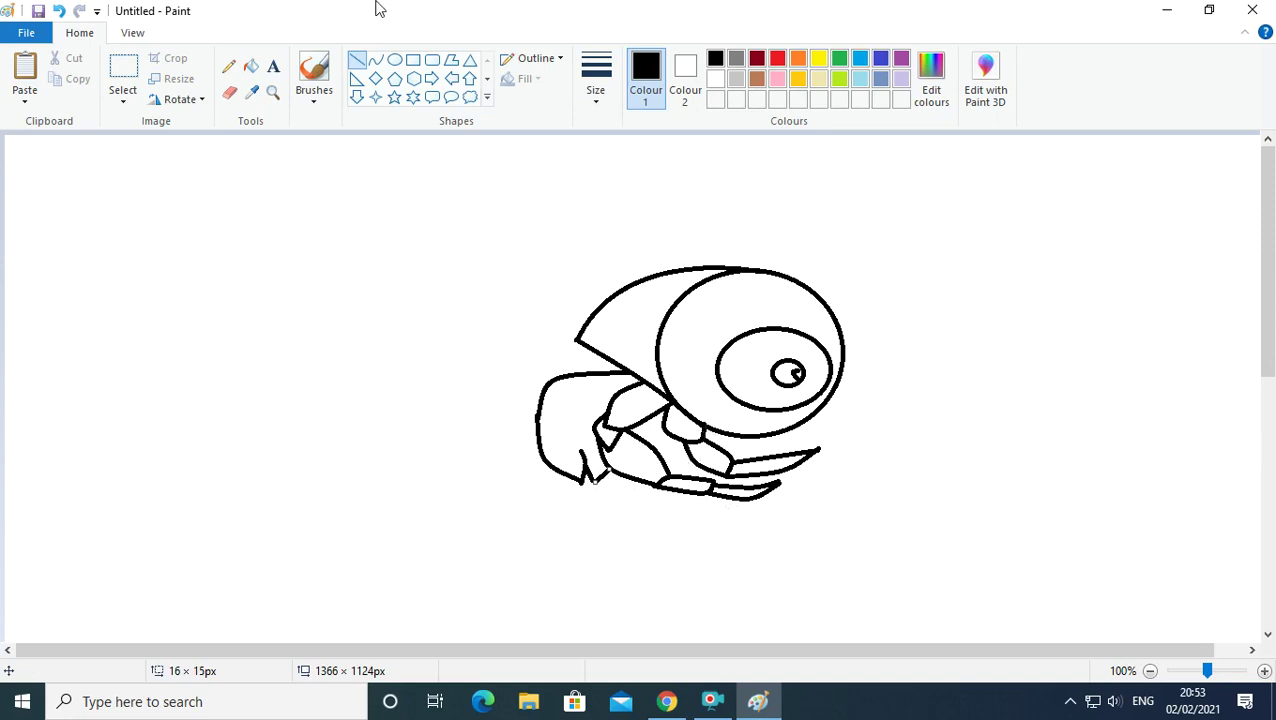
# Draw a bent curve, about 59 × 49 px, from the shell opening's upper corner to the top of the large claw.
pyautogui.click(375, 61)
pyautogui.moveTo(577, 343); pyautogui.dragTo(520, 349)
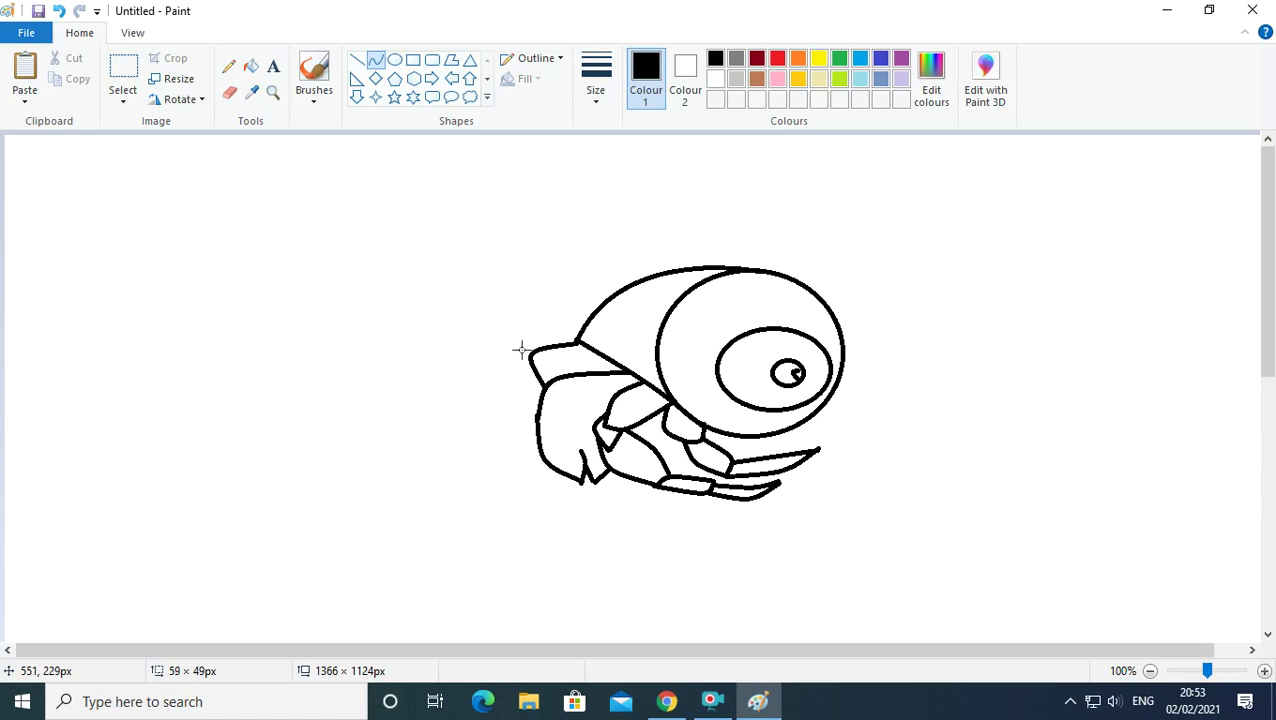
# Draw two short eyestalk lines on the head's upper-left corner, about 18 × 18 px and 14 × 16 px, and pencil small eyes at their tips.
pyautogui.click(357, 60)
pyautogui.moveTo(526, 341); pyautogui.dragTo(543, 357)
pyautogui.click(358, 61)
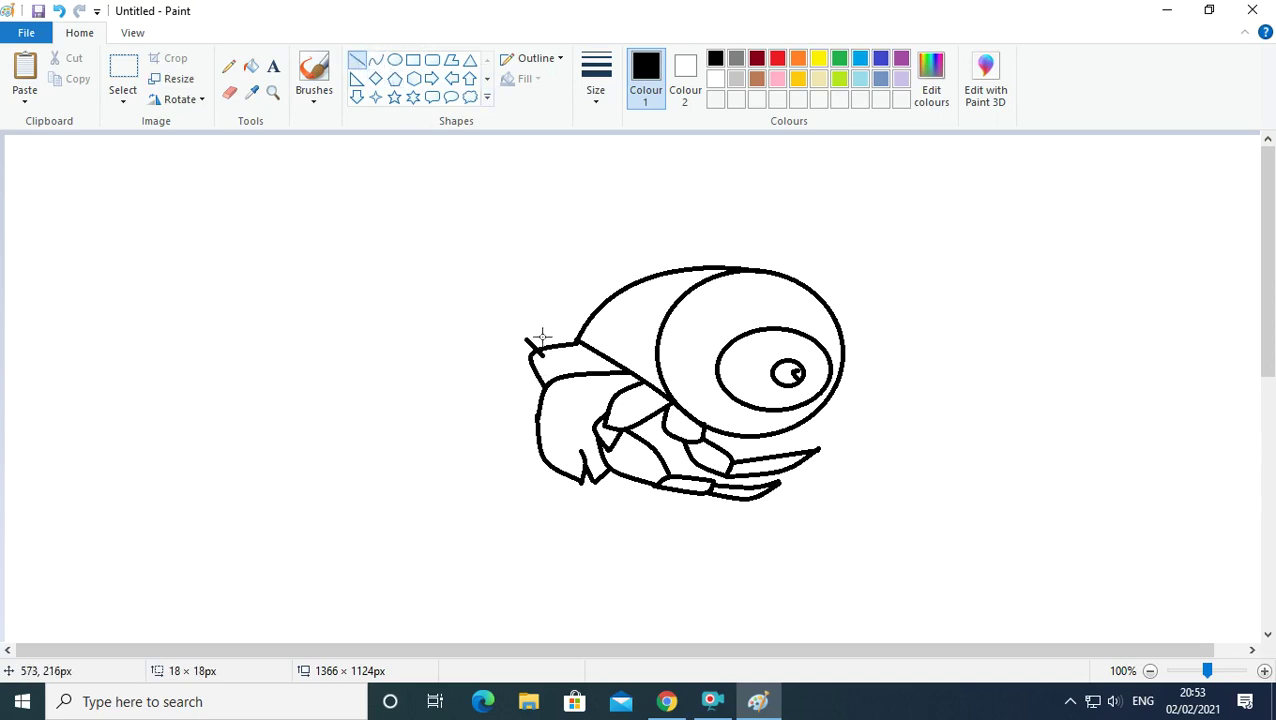
pyautogui.moveTo(518, 341); pyautogui.dragTo(531, 360)
pyautogui.click(375, 61)
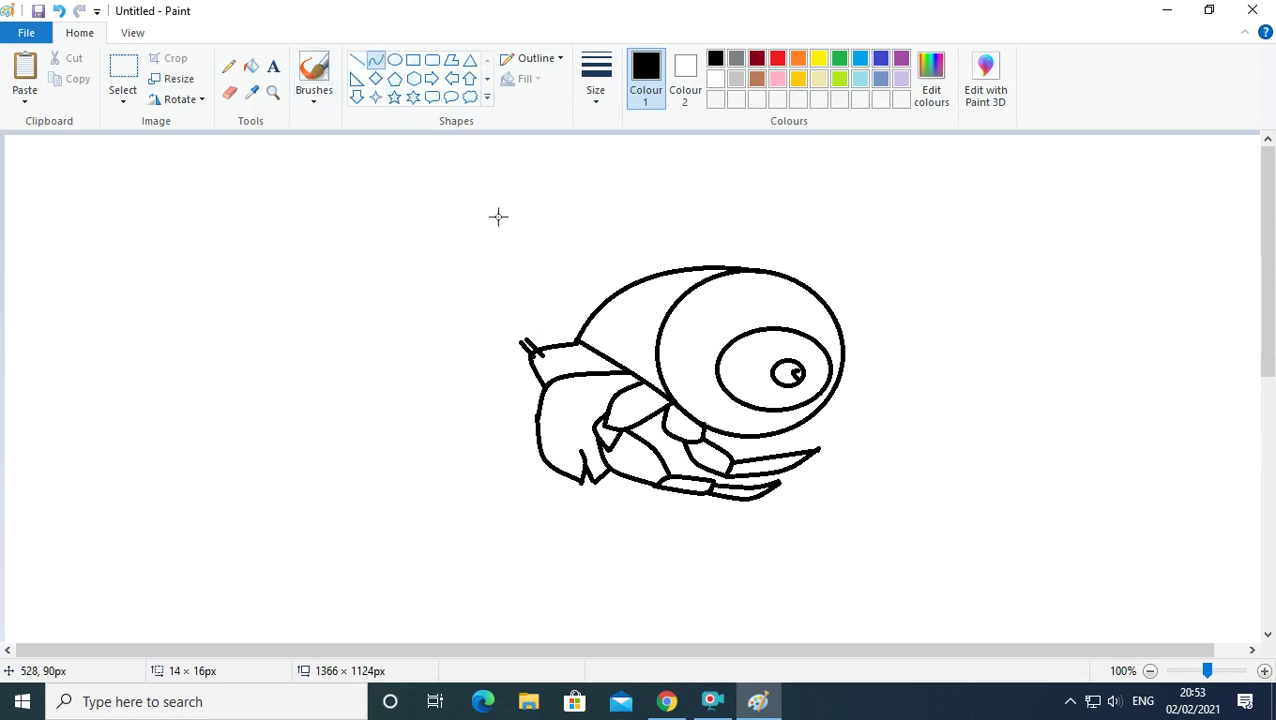
pyautogui.click(231, 69)
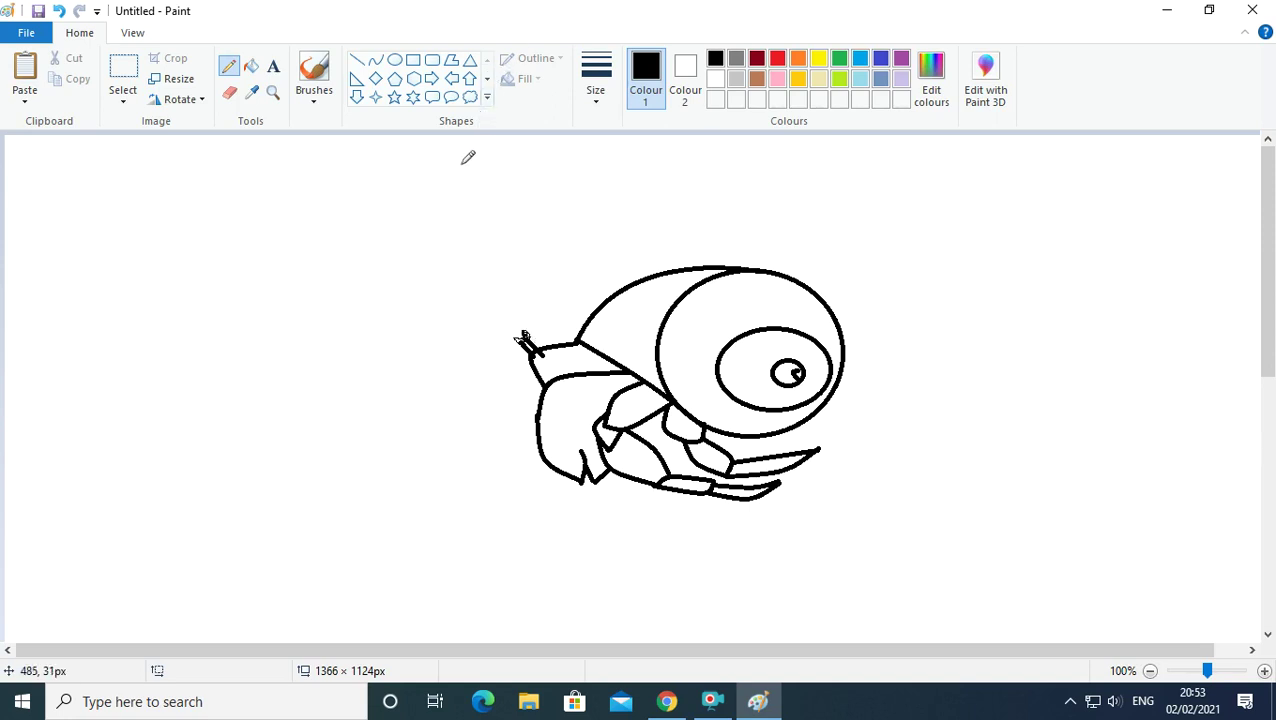
# Paint two long bent antennae freehand with a calligraphy brush, running from the head beside the large claw outward and down.
pyautogui.click(314, 98)
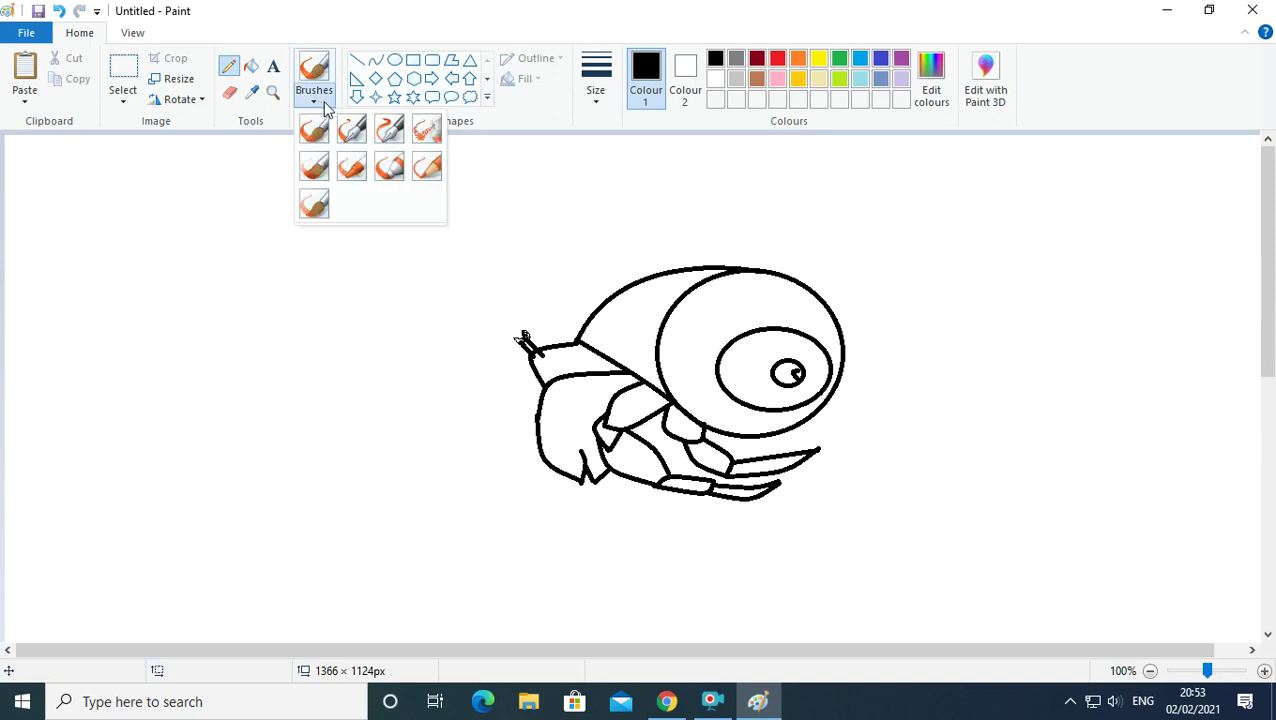
pyautogui.click(351, 127)
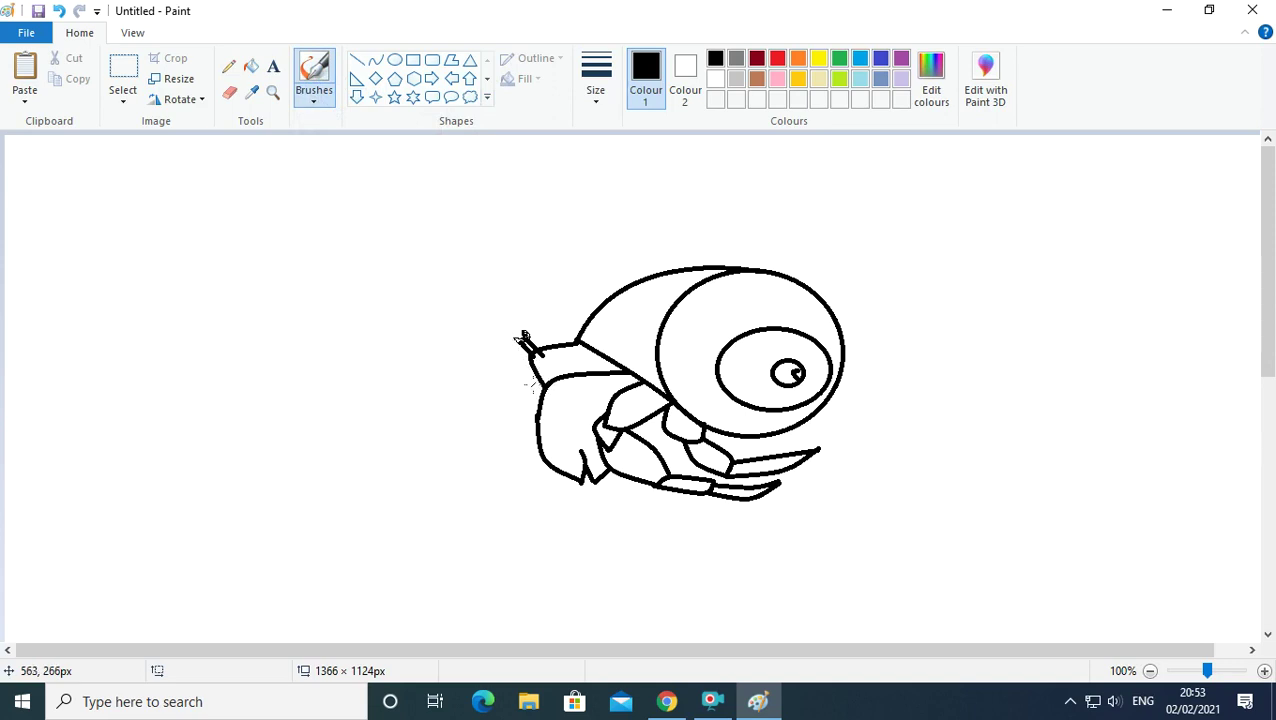
pyautogui.moveTo(522, 371)
pyautogui.mouseDown()
pyautogui.moveTo(492, 326)
pyautogui.moveTo(499, 377)
pyautogui.moveTo(481, 438)
pyautogui.mouseUp()
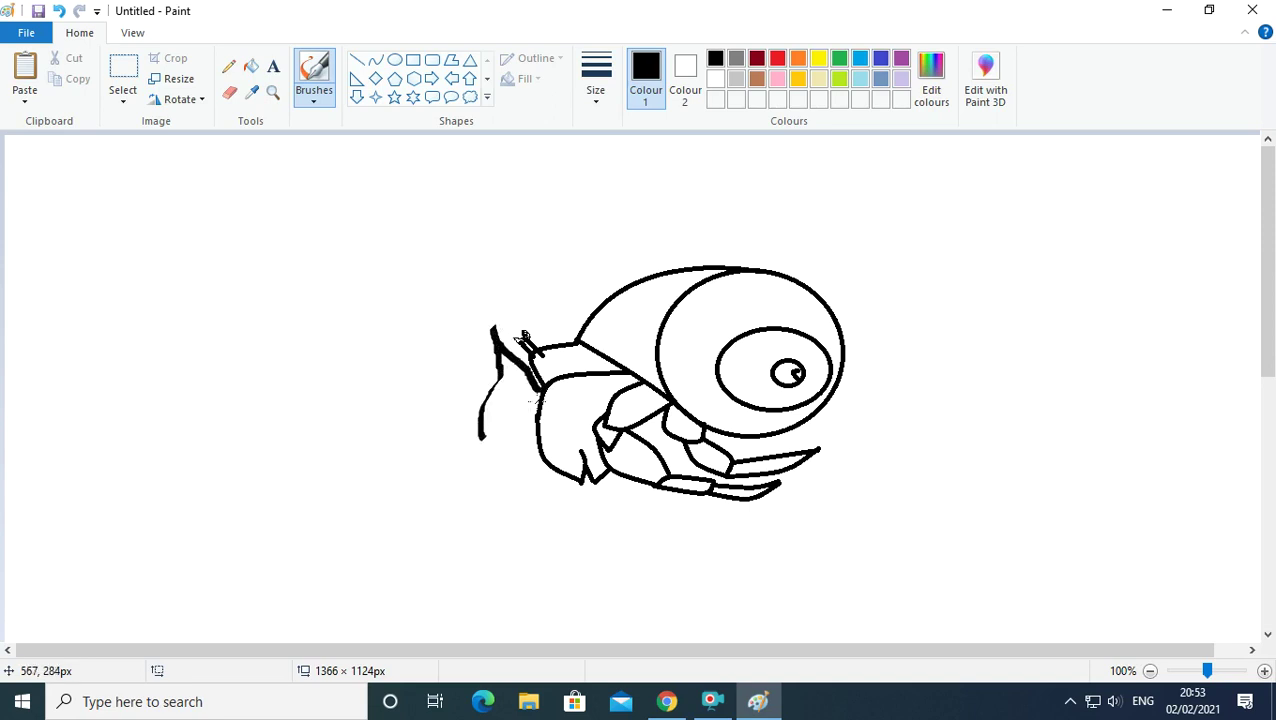
pyautogui.moveTo(530, 398)
pyautogui.mouseDown()
pyautogui.moveTo(493, 336)
pyautogui.moveTo(488, 460)
pyautogui.mouseUp()
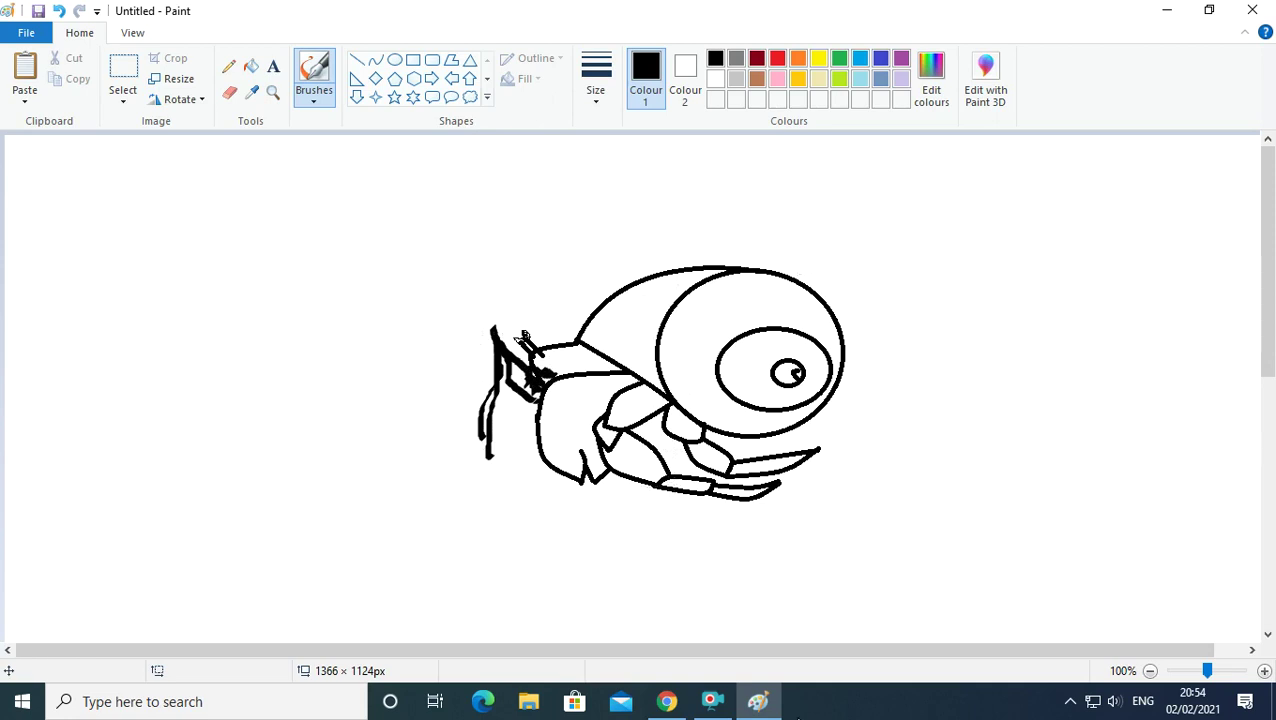
pyautogui.click(712, 701)
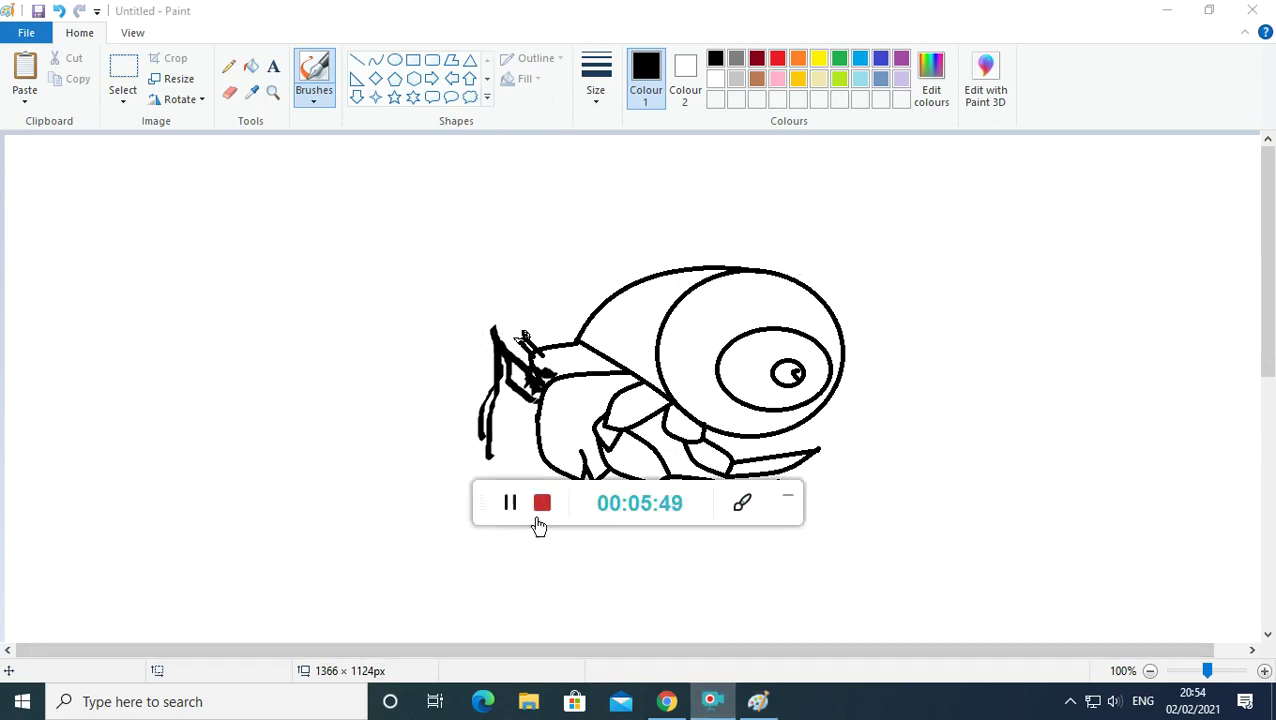